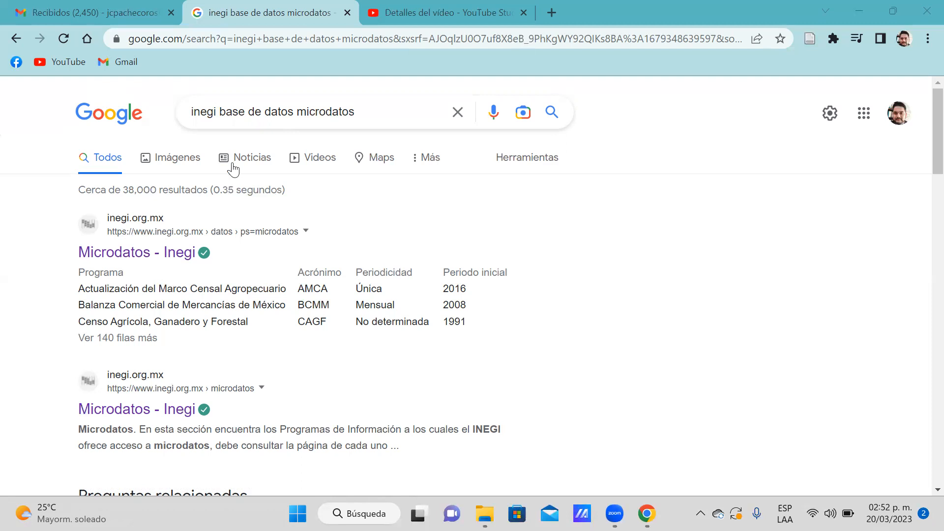
- Open INEGI's Microdatos page from the Google results and browse its table of information programs
triple_click(205, 116)
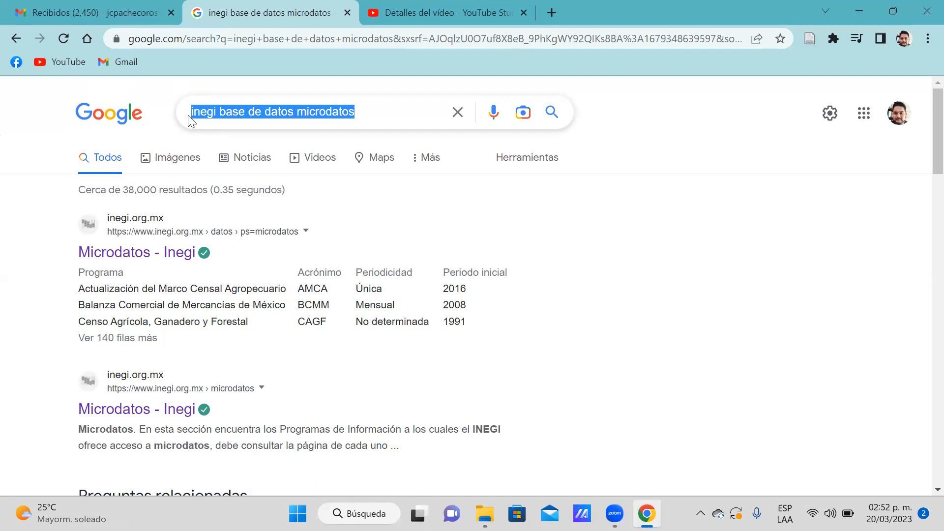
click(138, 258)
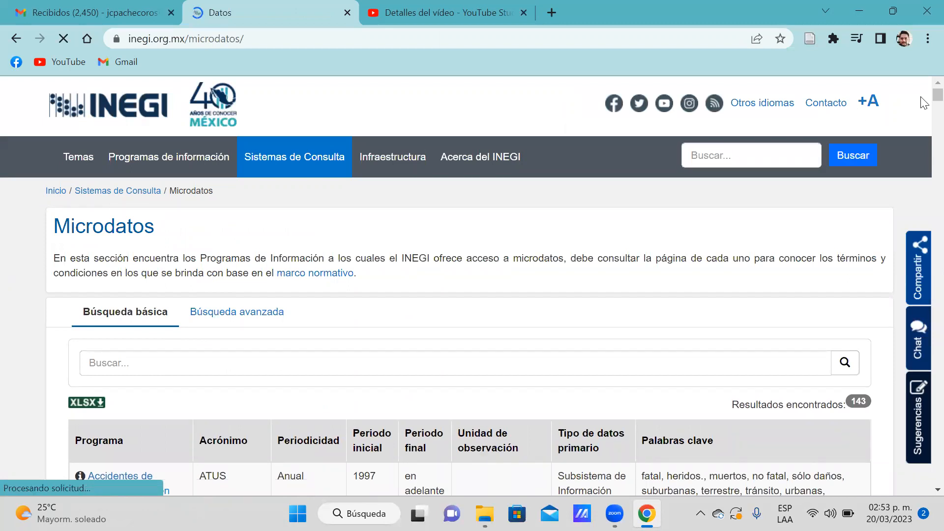
scroll(302, 351, down, 5)
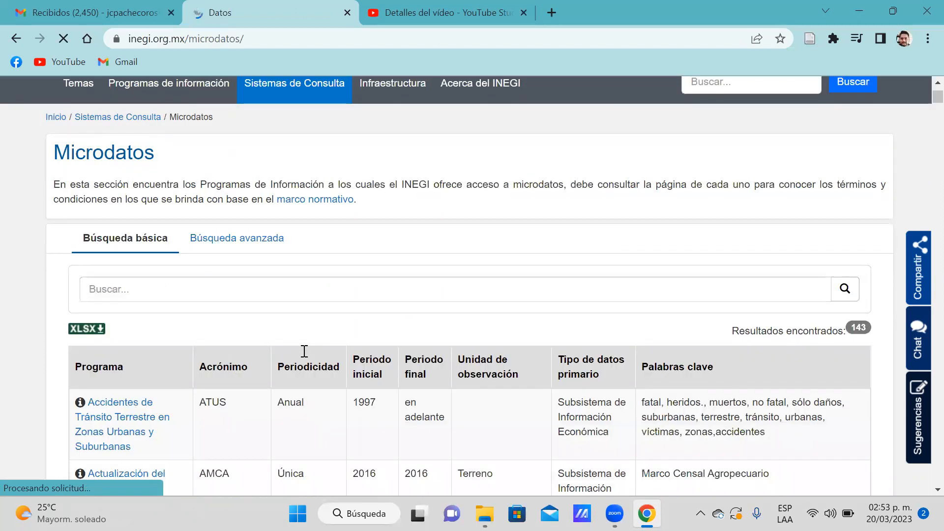
scroll(304, 337, down, 2)
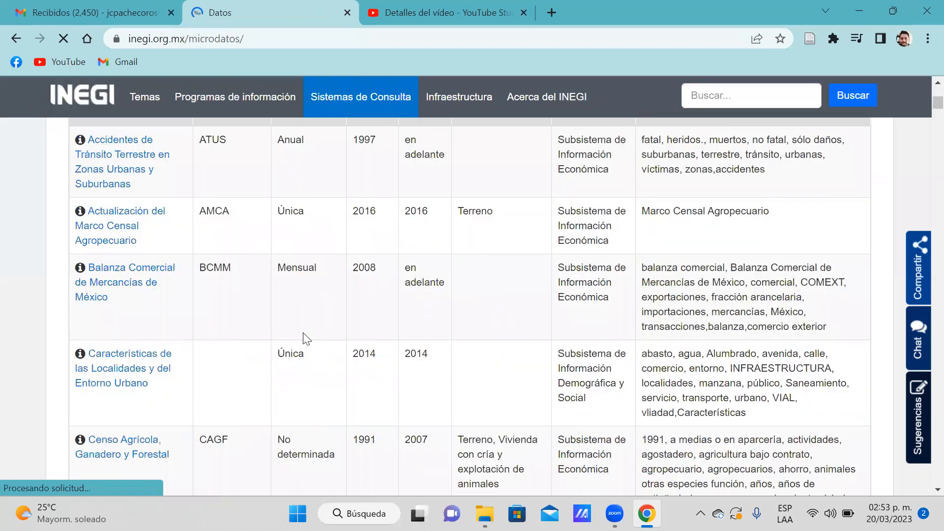
scroll(305, 340, down, 2)
scroll(305, 338, down, 5)
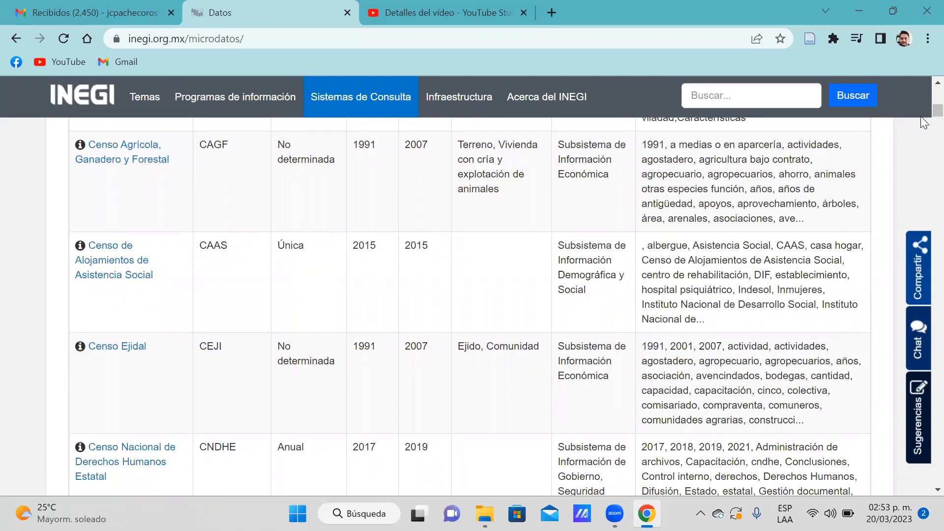
drag(934, 109, 934, 166)
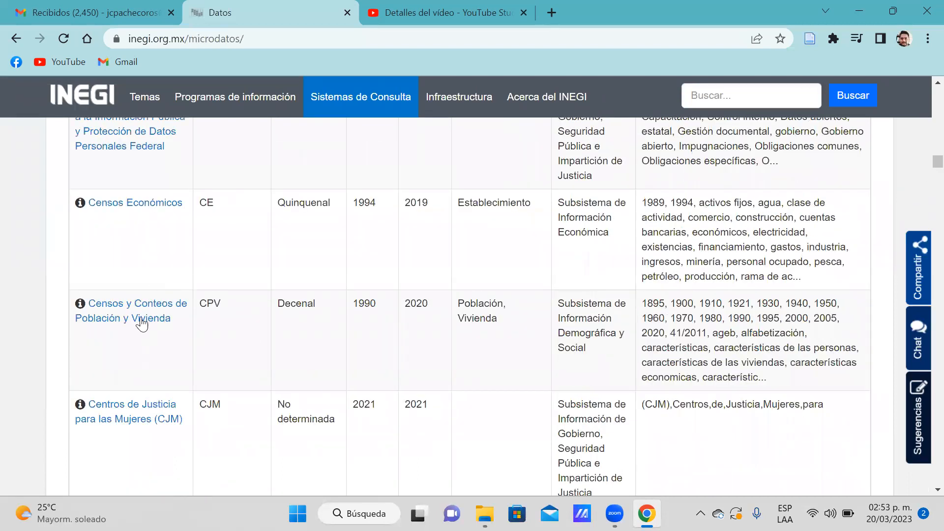
scroll(211, 328, down, 1)
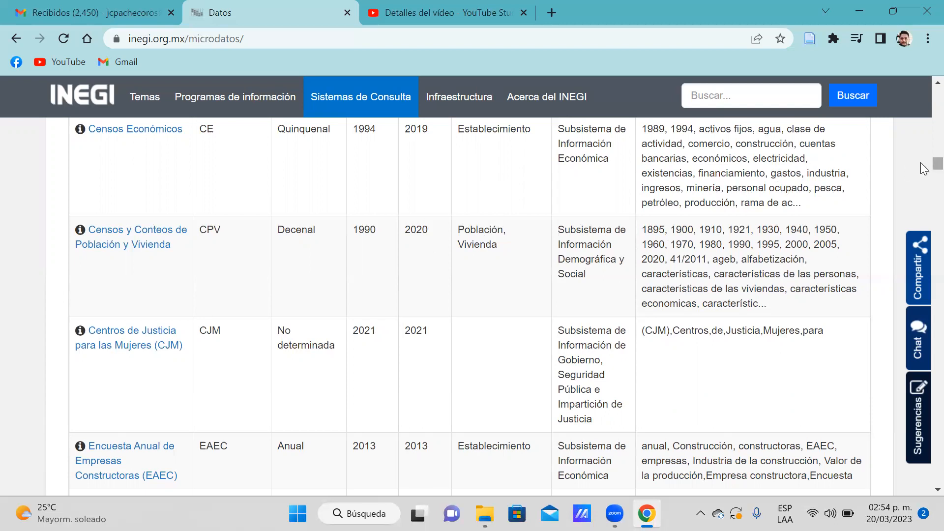
scroll(924, 169, up, 20)
click(281, 358)
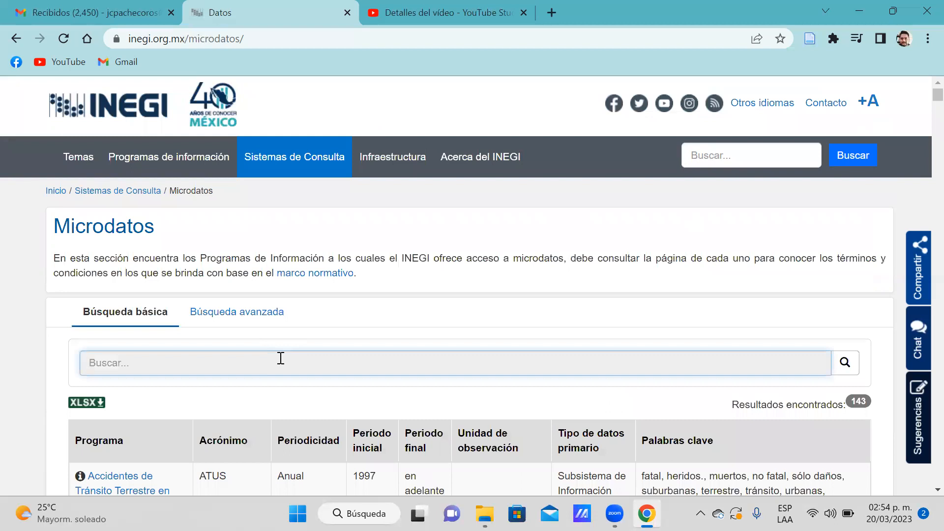
text(génerp)
key(BackSpace)
text(o)
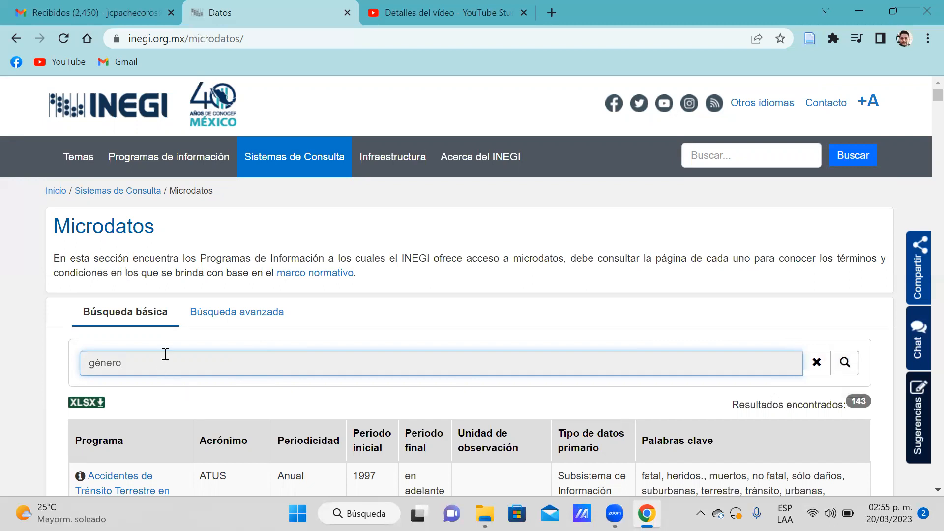
- Search the microdata programs for "servicios públicos" and review the matching programs
drag(166, 354, 40, 353)
text(servicios públicos)
click(853, 365)
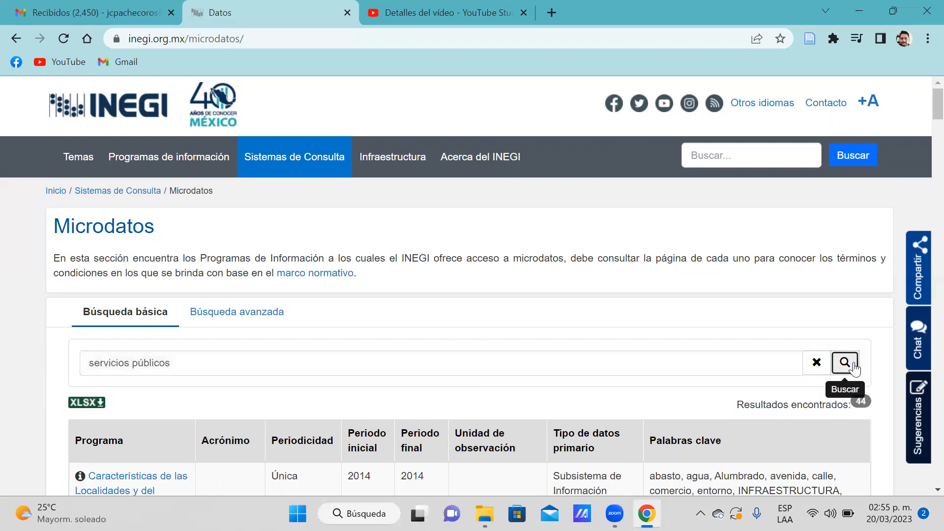
scroll(422, 396, down, 1)
scroll(422, 397, down, 6)
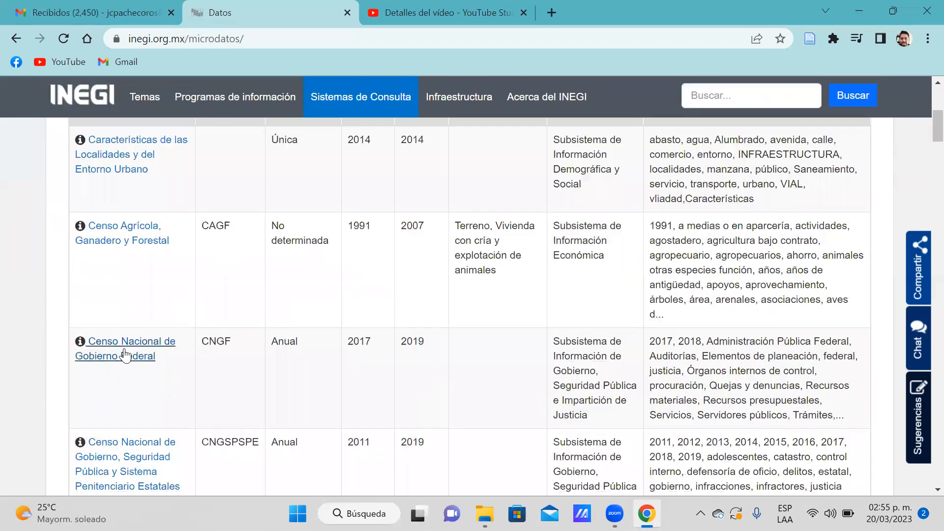
scroll(147, 345, up, 1)
scroll(131, 241, up, 1)
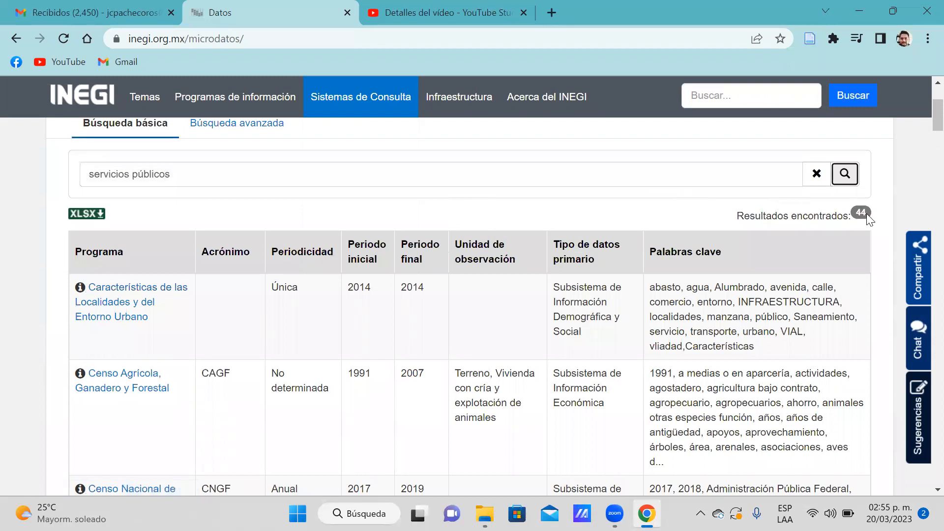
drag(856, 213, 866, 212)
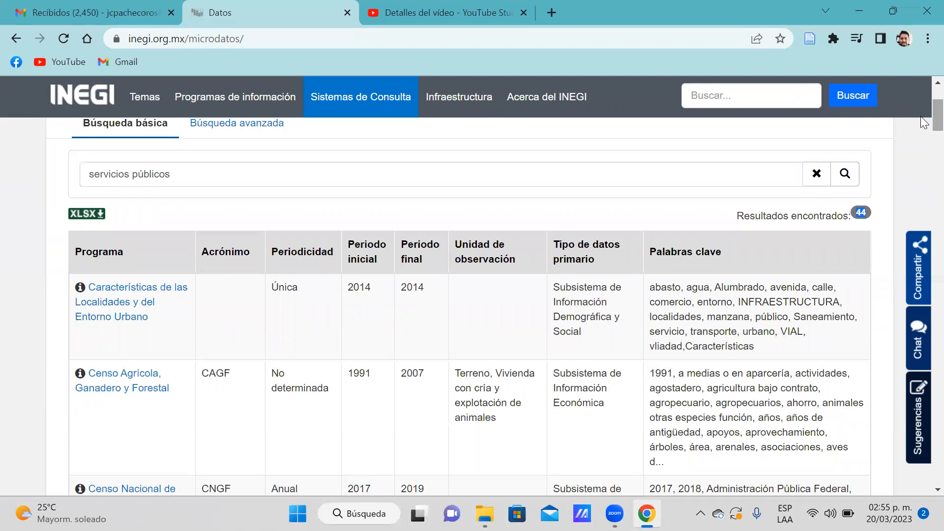
- Search the microdata programs for "género" and look through the matching surveys
scroll(921, 109, up, 3)
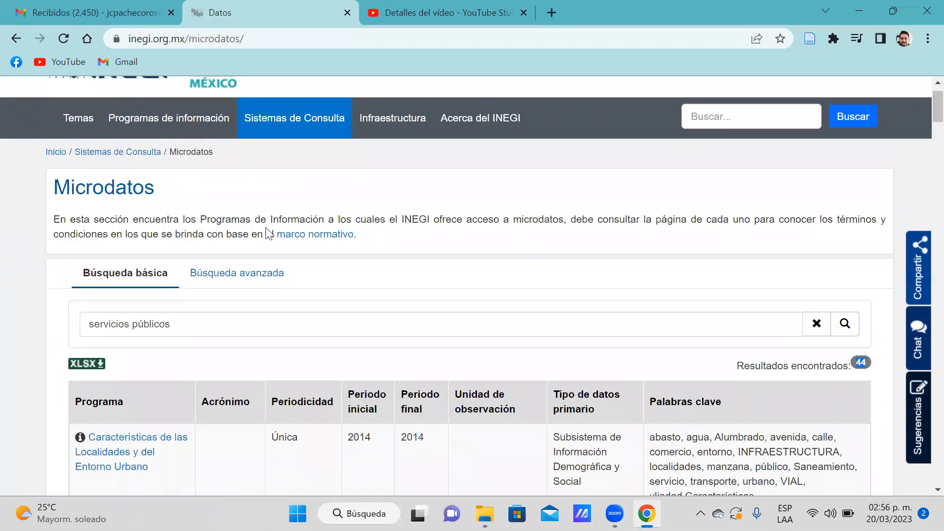
click(183, 334)
key(ctrl+a)
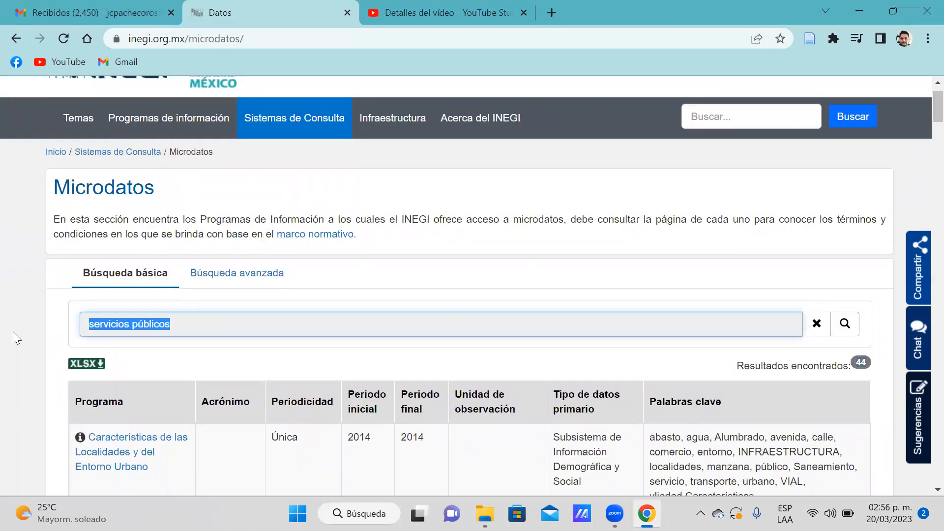
text(g)
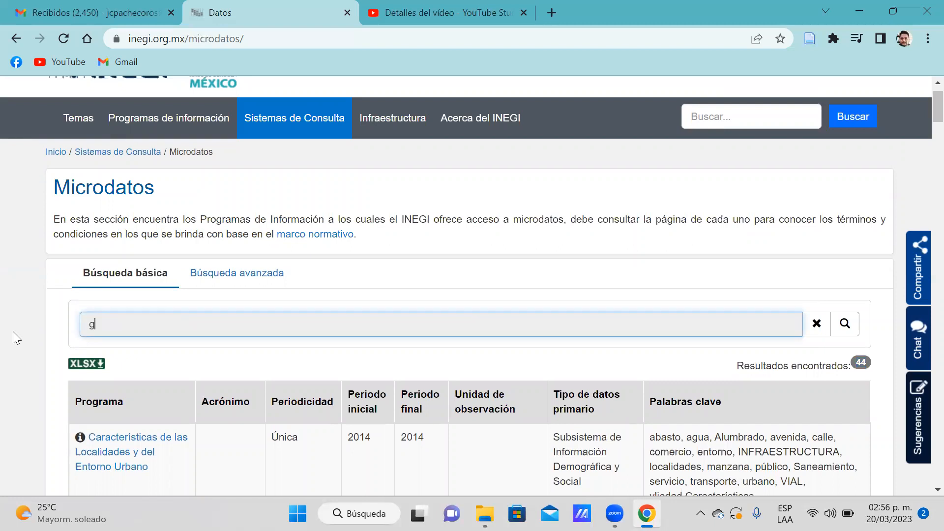
text(énero)
click(845, 325)
click(459, 317)
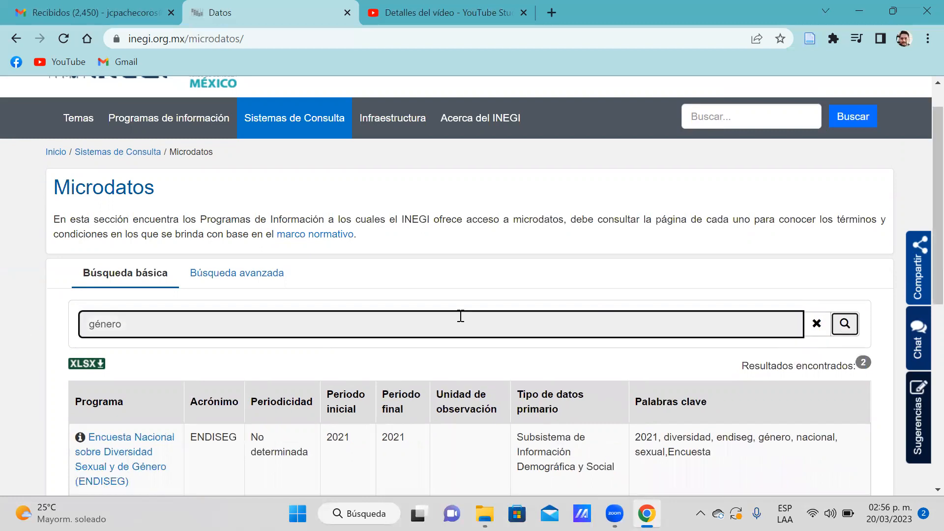
scroll(458, 314, down, 4)
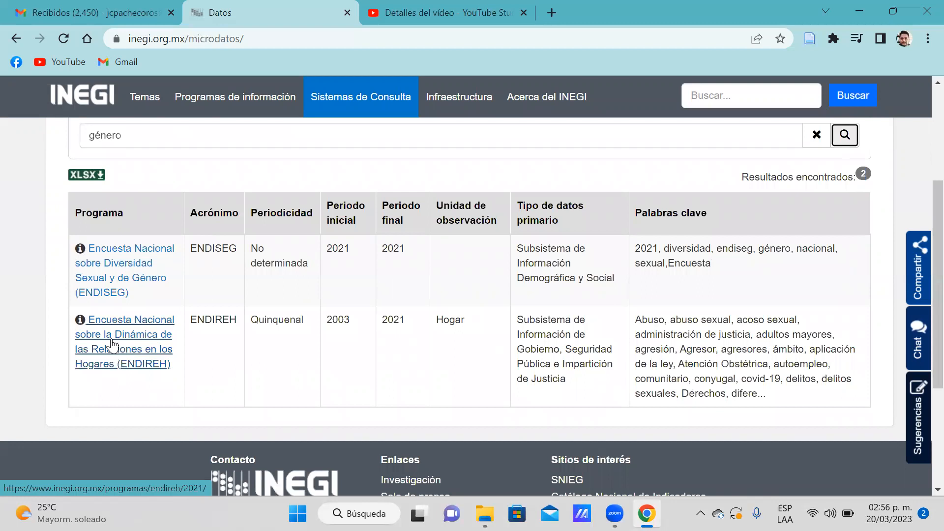
- Open the Encuesta Nacional sobre la Dinámica de las Relaciones en los Hogares (ENDIREH) page and look over its documentation list
click(148, 341)
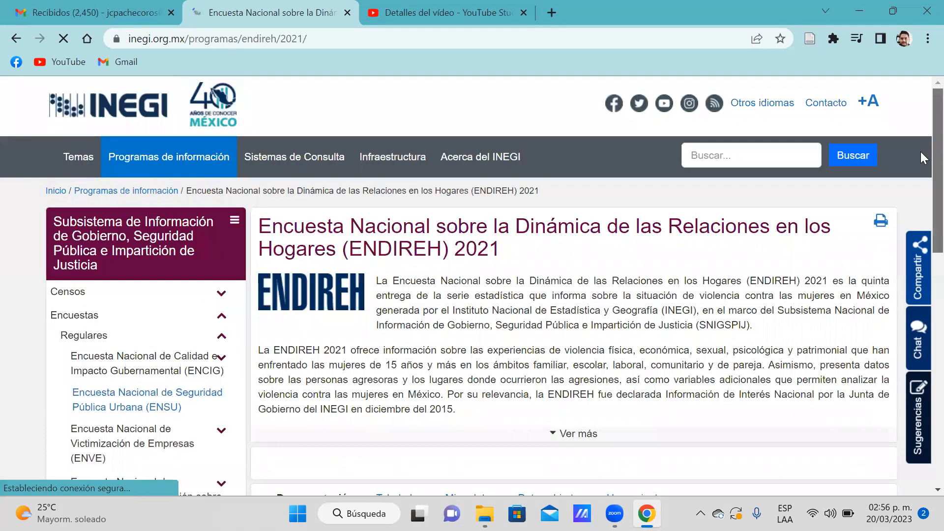
scroll(922, 159, down, 1)
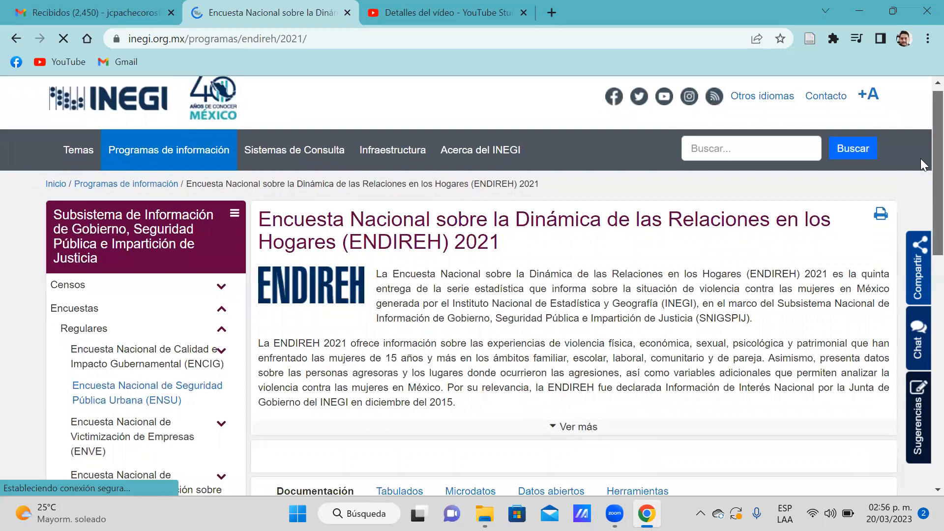
scroll(680, 276, down, 1)
scroll(684, 270, down, 1)
scroll(684, 269, down, 2)
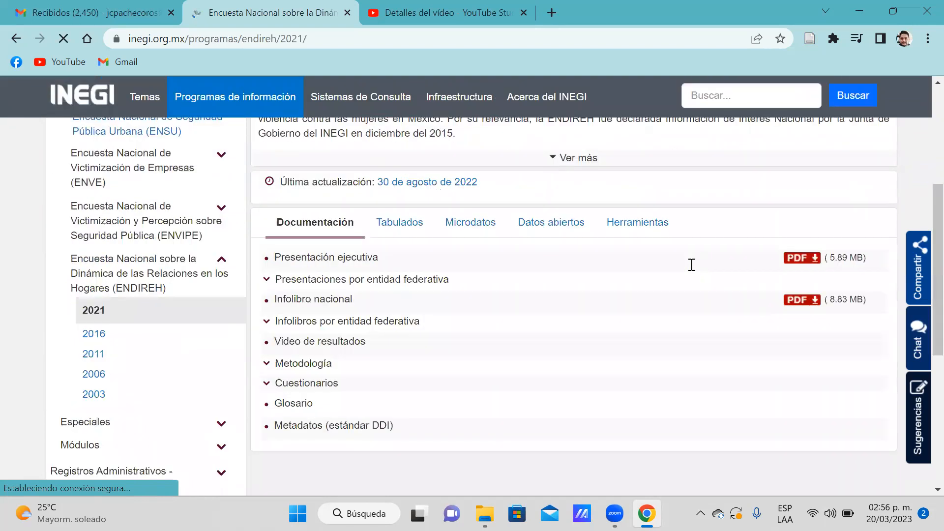
scroll(688, 271, up, 1)
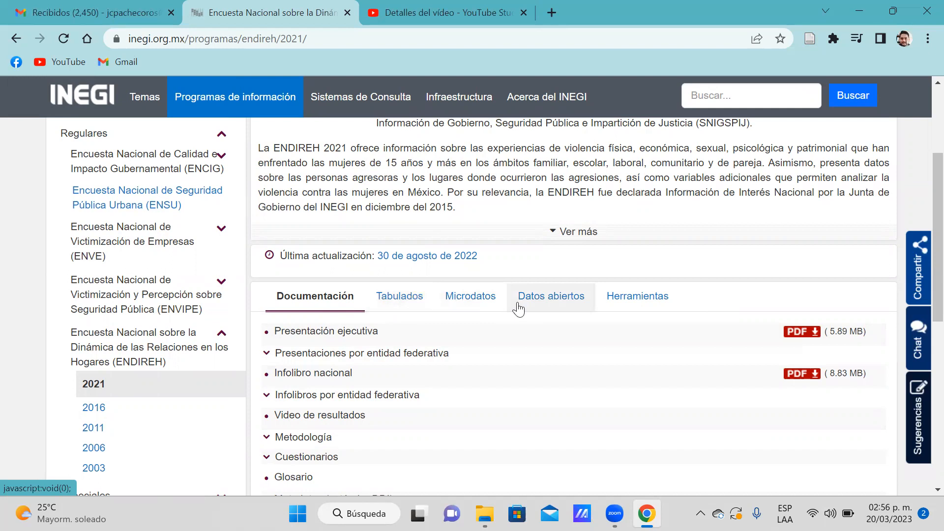
- Show the Datos abiertos section of ENDIREH 2021 and examine the files offered for download
click(536, 306)
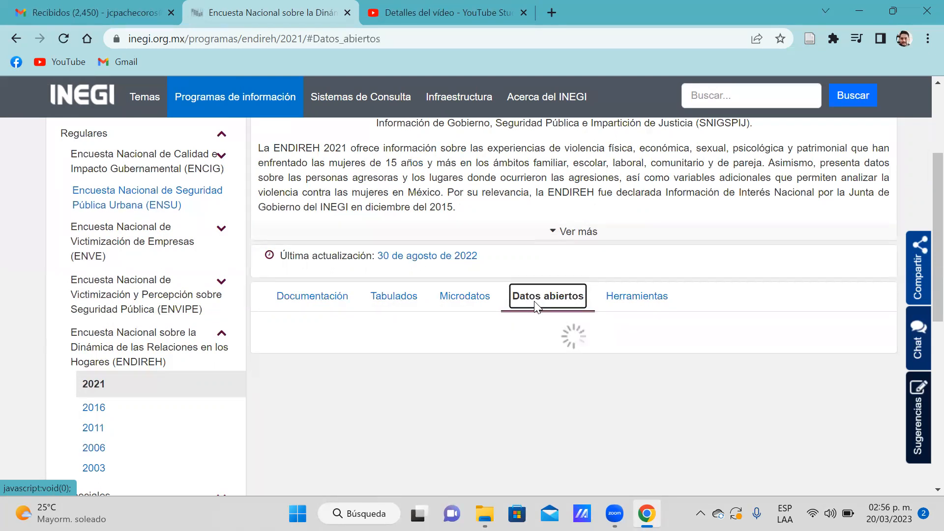
drag(937, 207, 920, 209)
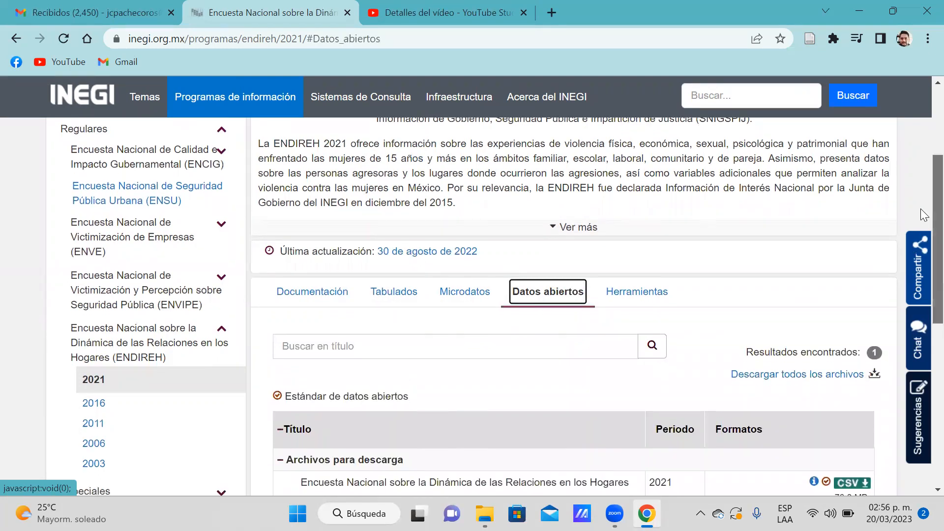
scroll(920, 209, down, 2)
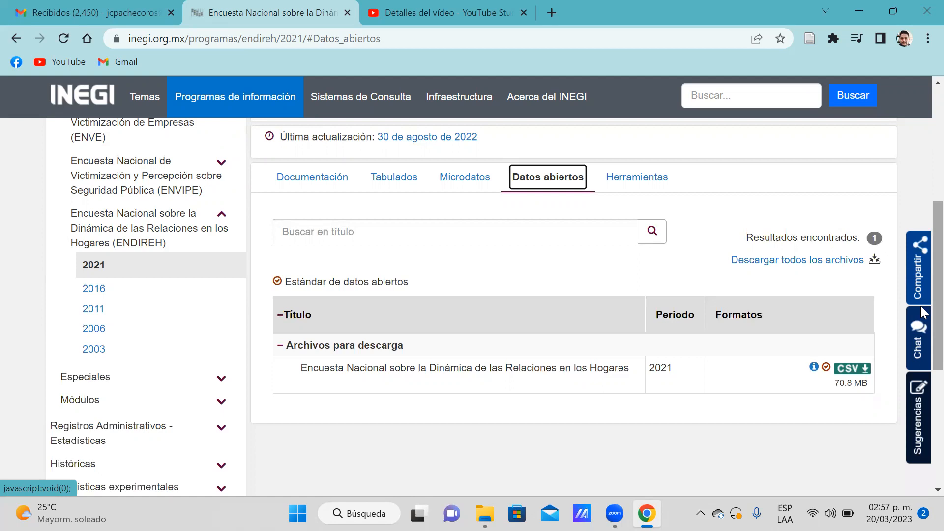
- Show the Microdatos section of ENDIREH 2021 and examine the Base de datos entry's period and download formats
click(455, 185)
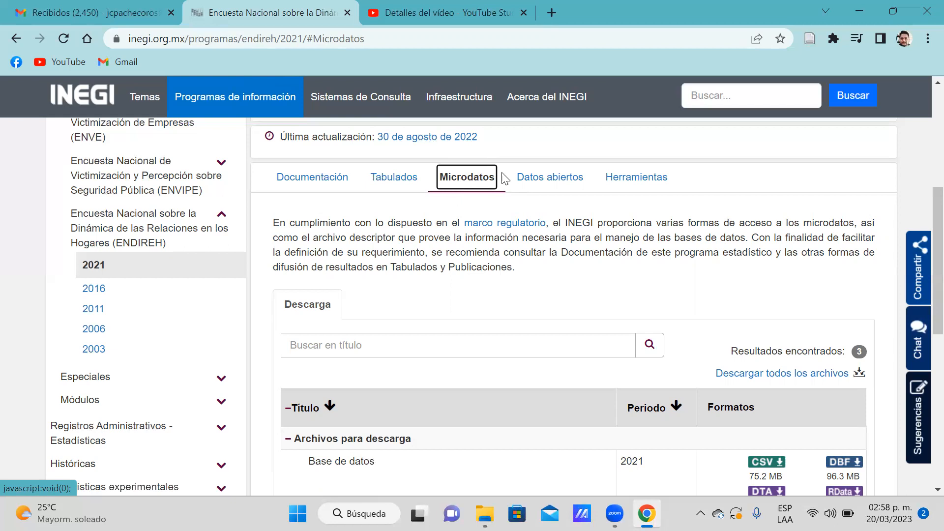
scroll(584, 194, down, 3)
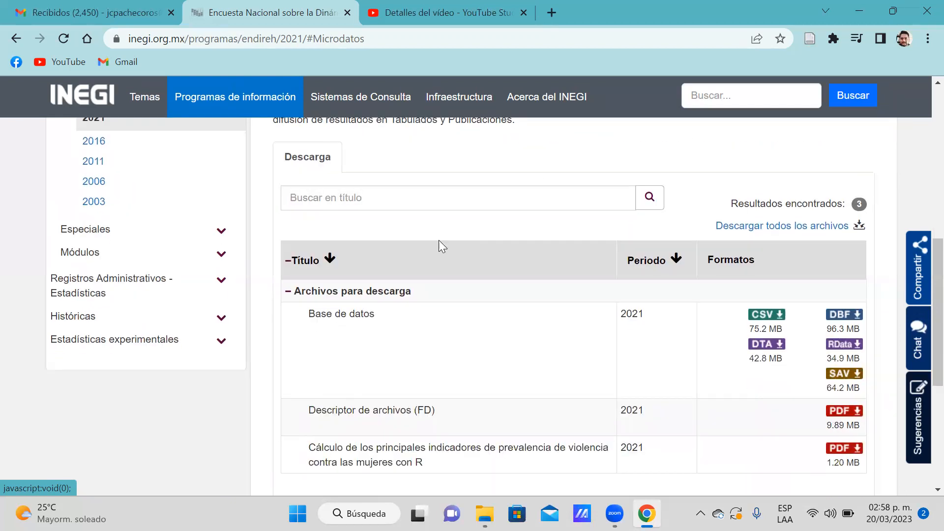
scroll(456, 266, down, 1)
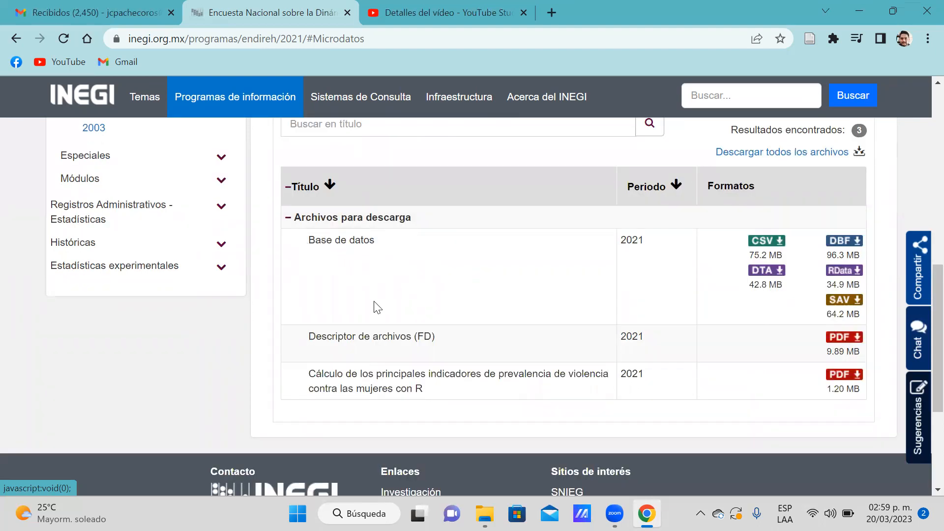
drag(308, 241, 379, 246)
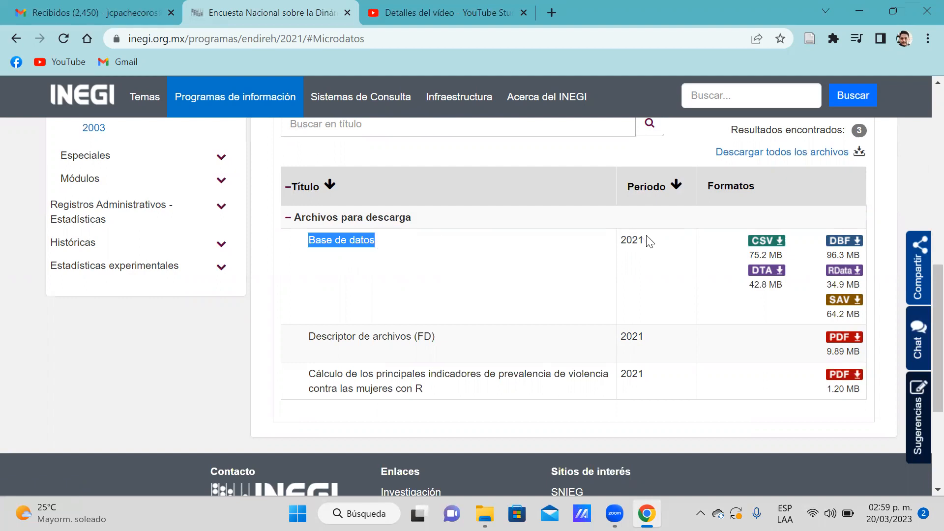
drag(647, 240, 622, 239)
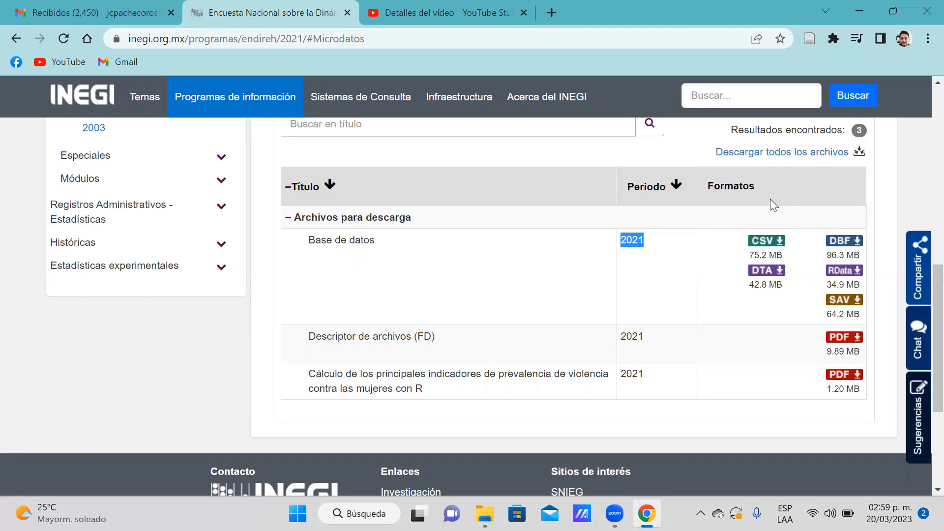
drag(765, 186, 717, 193)
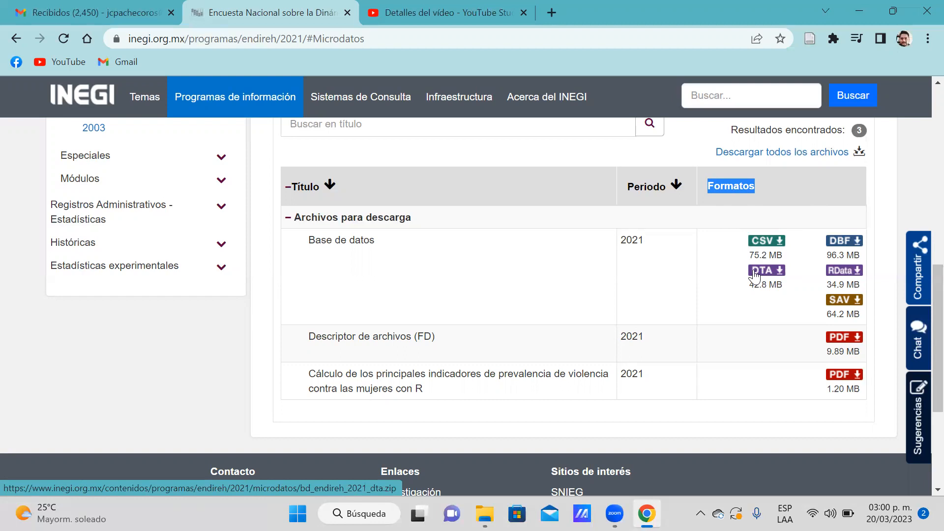
click(772, 188)
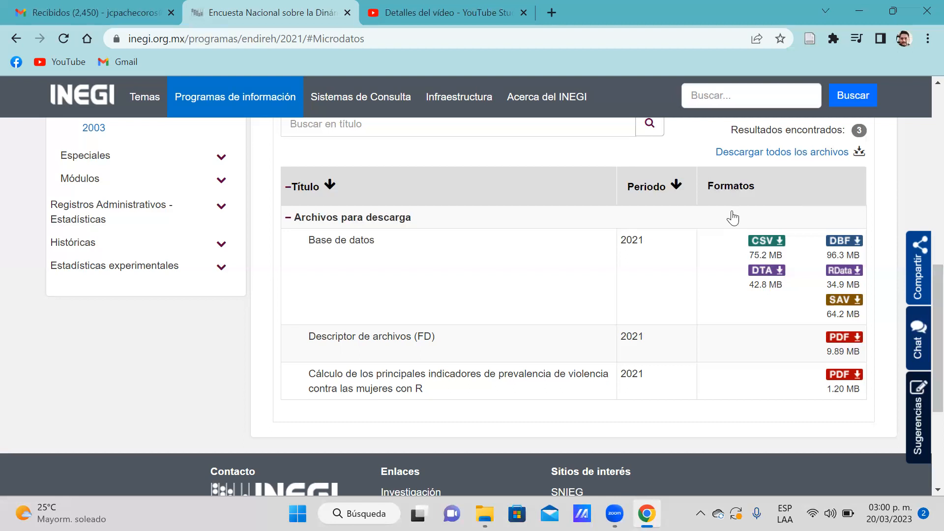
- Download the 2021 ENDIREH Base de datos in DBF format
click(857, 241)
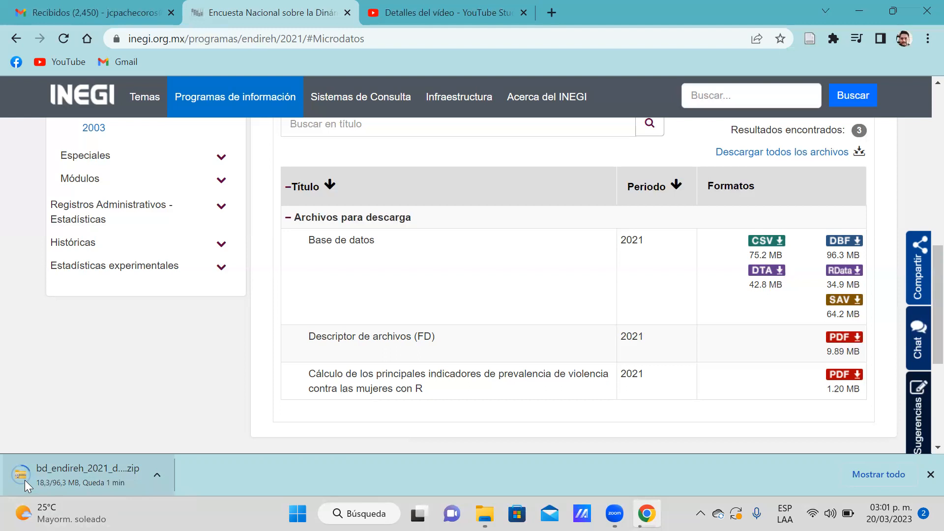
mouse_move(25, 480)
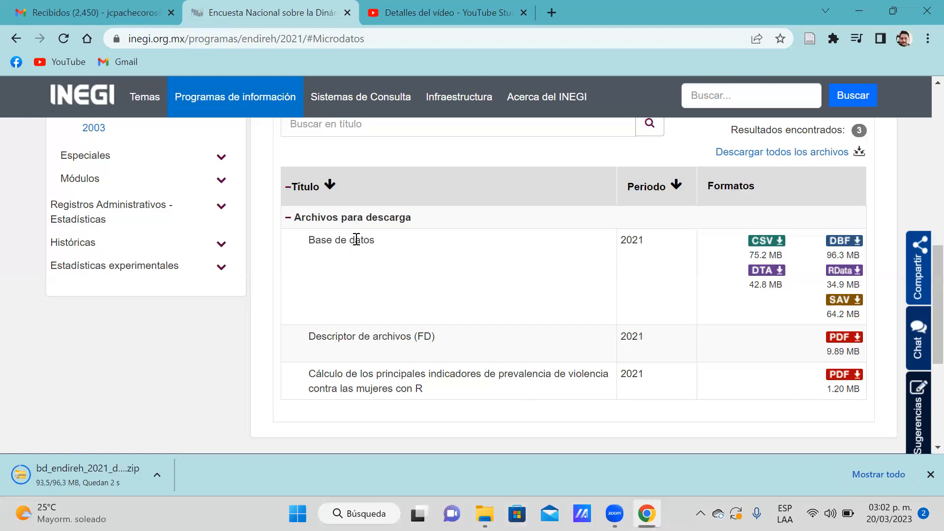
drag(310, 241, 379, 255)
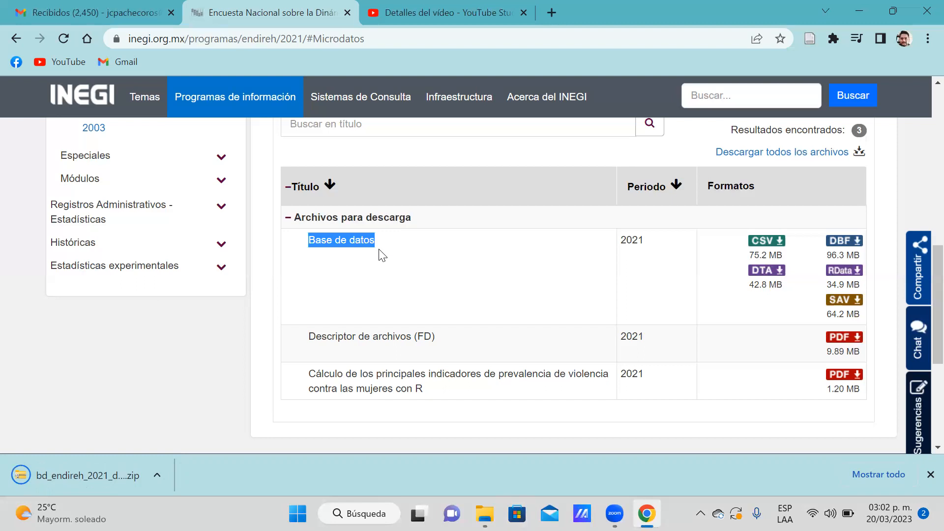
- Open the Descriptor de archivos (FD) PDF of ENDIREH 2021, check its page count, and bring up an empty text search
drag(306, 340, 446, 342)
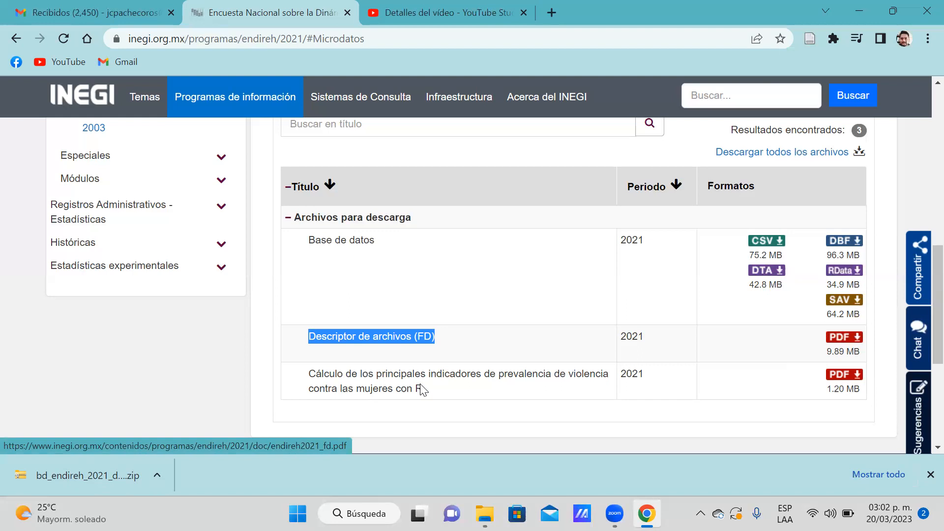
click(861, 341)
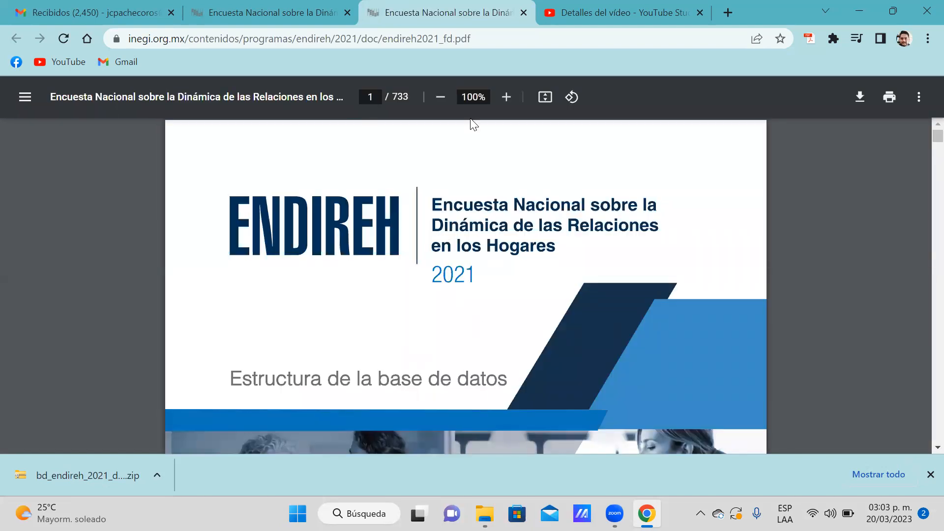
drag(408, 101, 393, 98)
key(ctrl+f)
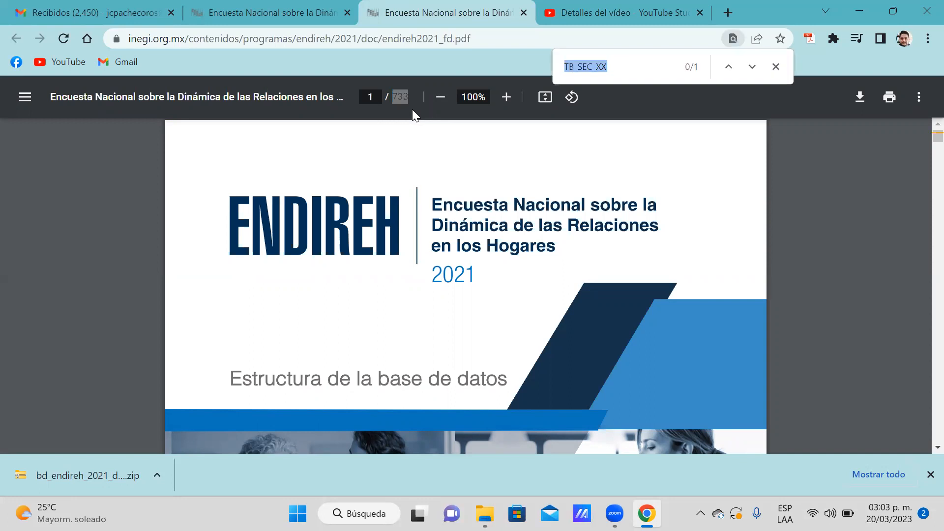
key(BackSpace)
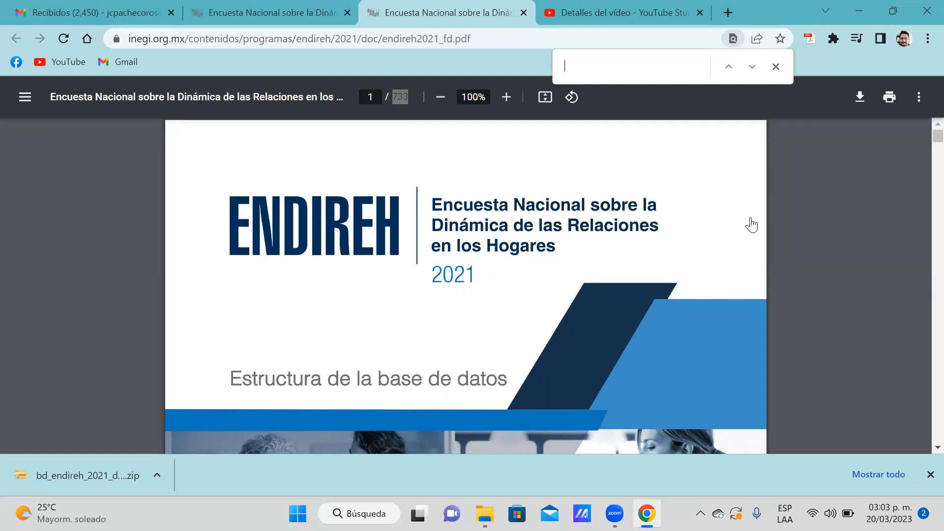
- Return to the ENDIREH microdata page and show the downloaded bd_endireh_2021_dbf (2).zip in its folder
key(ctrl+shift+Tab)
drag(309, 240, 383, 245)
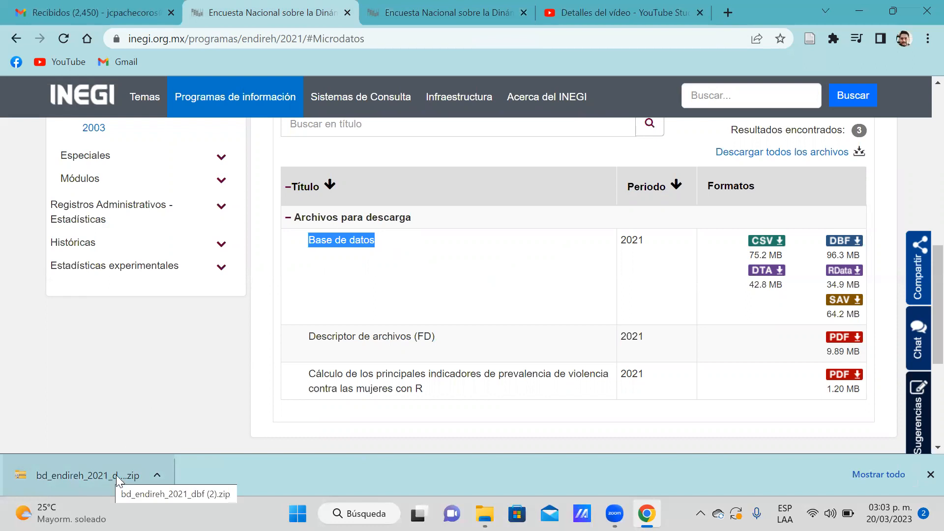
click(875, 476)
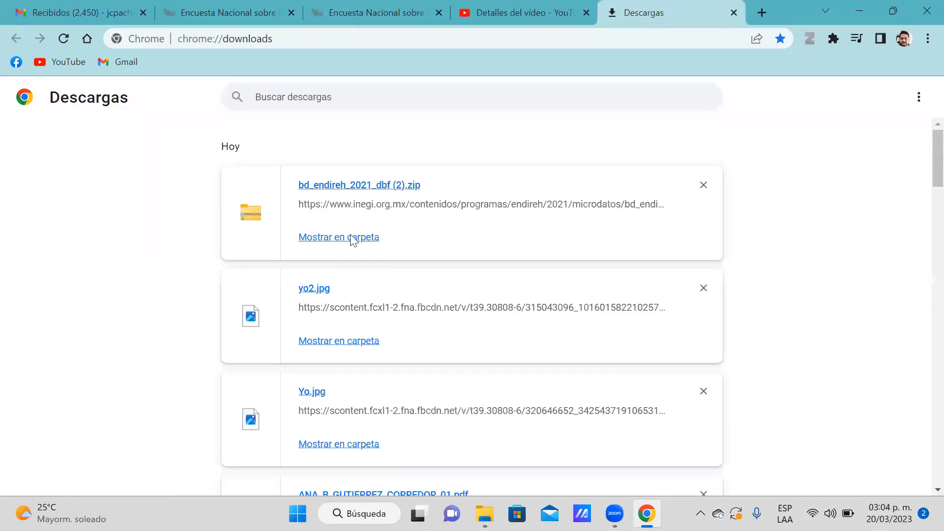
click(351, 237)
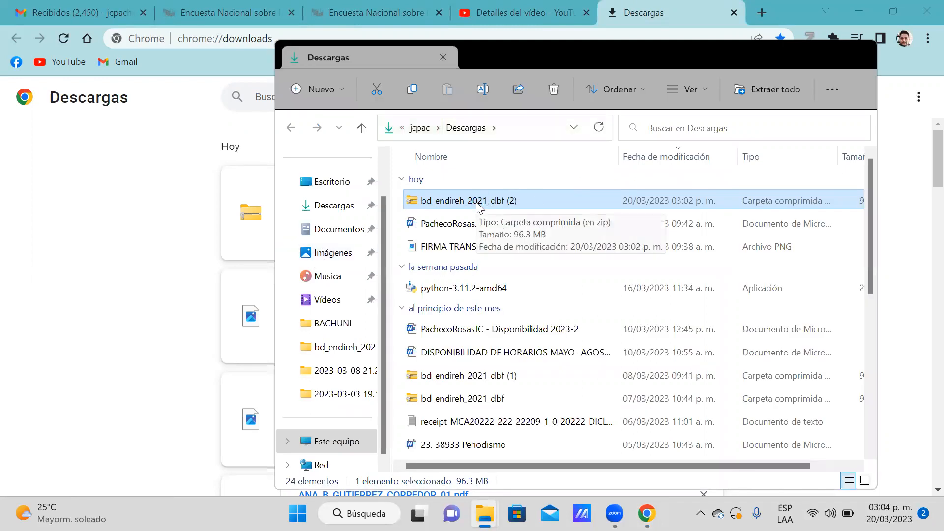
- Extract all files from the bd_endireh_2021_dbf (2) zip into the suggested folder in Descargas, showing the extracted files on completion
right_click(452, 210)
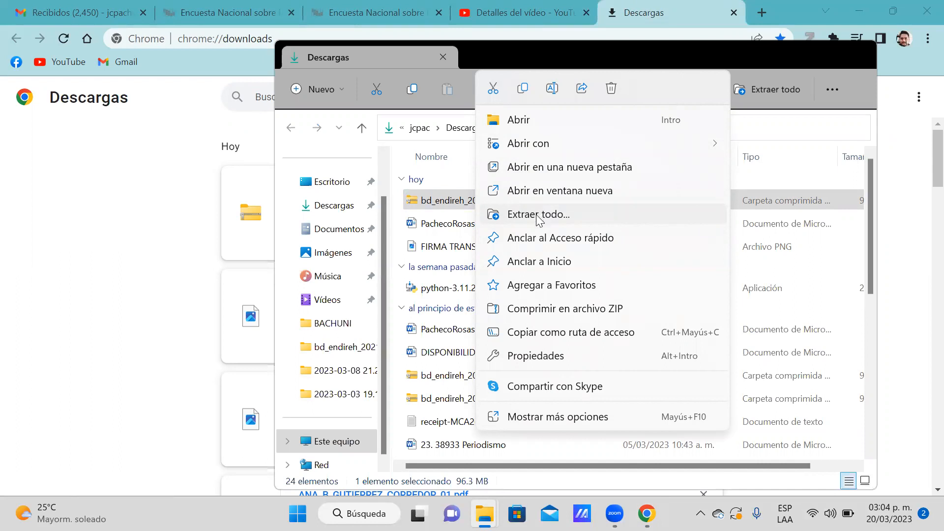
click(540, 217)
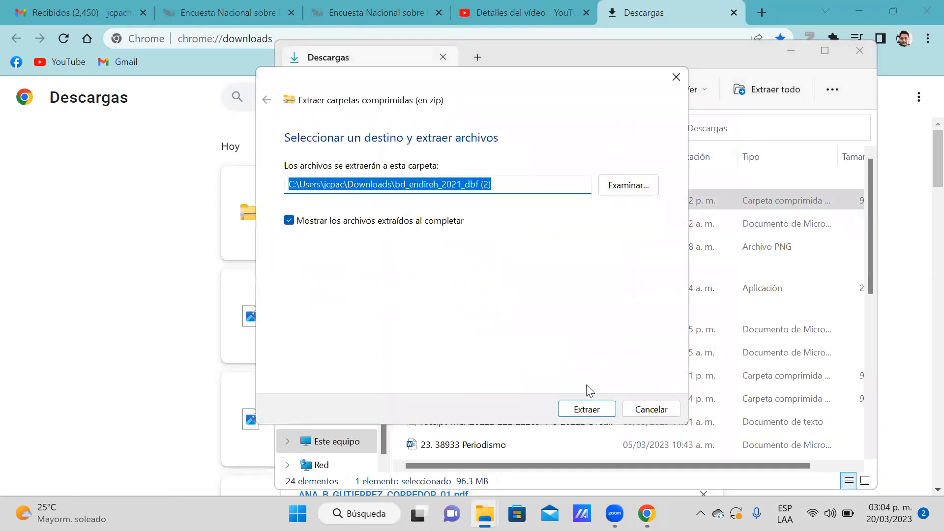
click(584, 412)
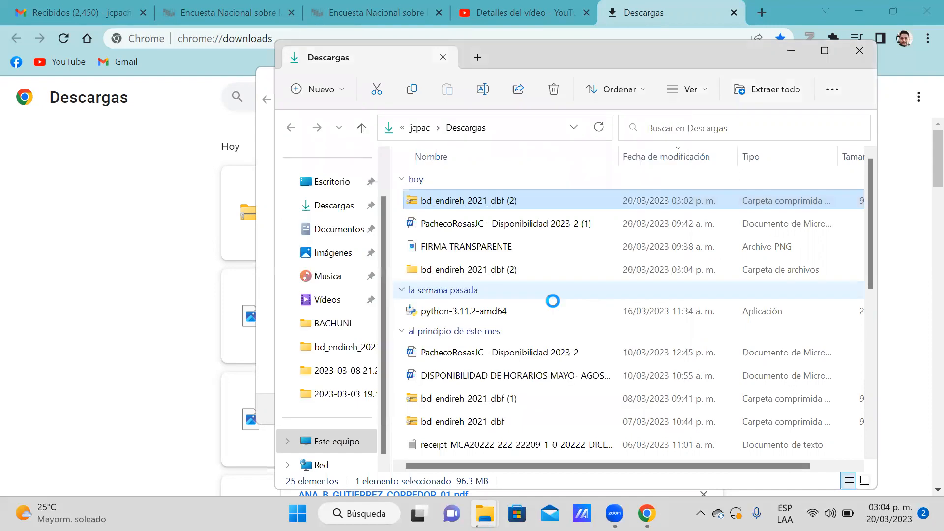
- Open the extracted bd_endireh_2021_dbf (2) folder and its bd_endireh_2021_dbf subfolder, and look over the DBF files inside
scroll(532, 310, down, 1)
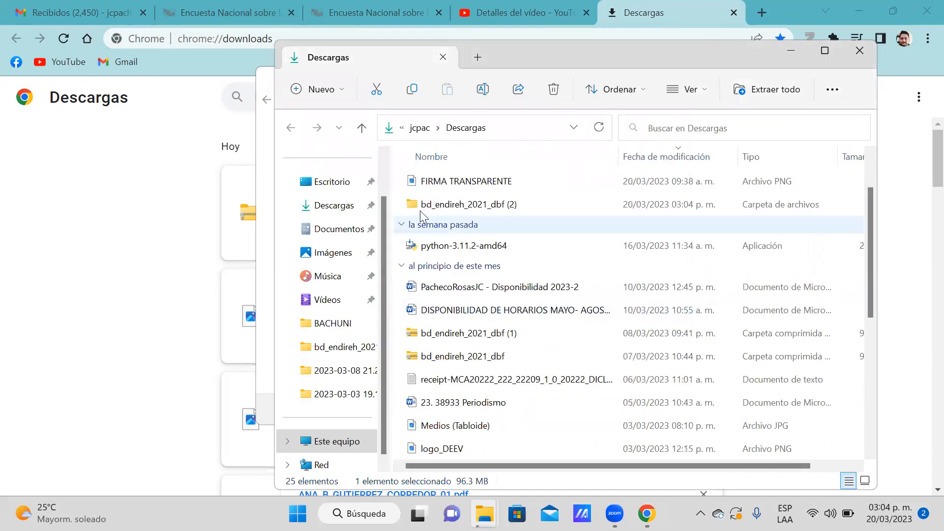
scroll(430, 209, up, 1)
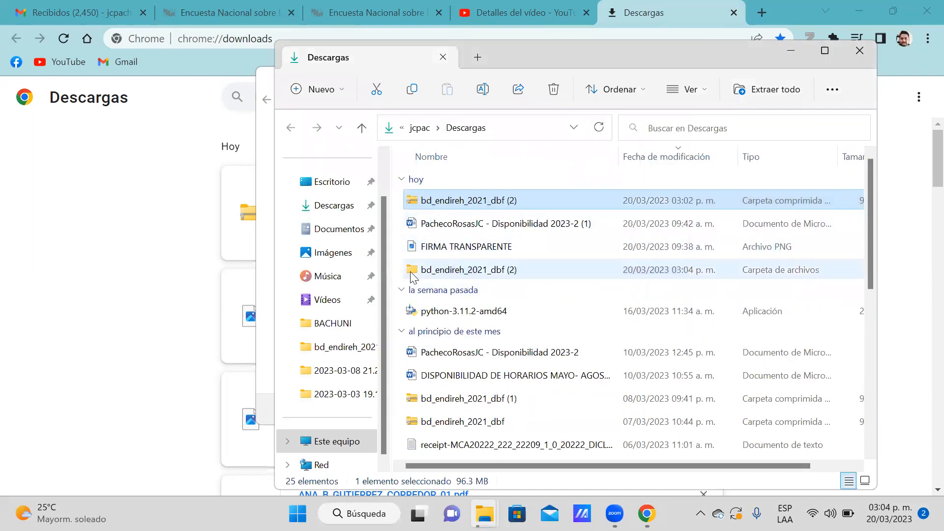
click(464, 273)
double_click(464, 274)
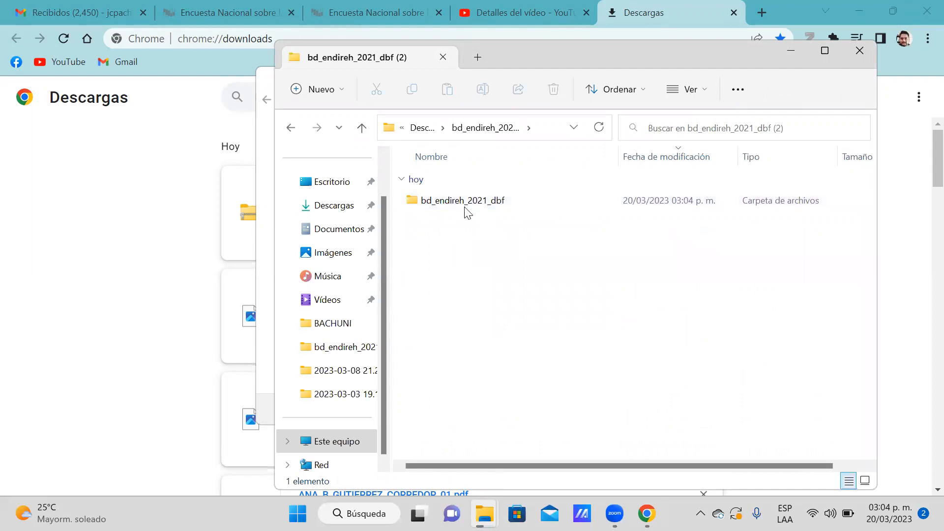
double_click(463, 200)
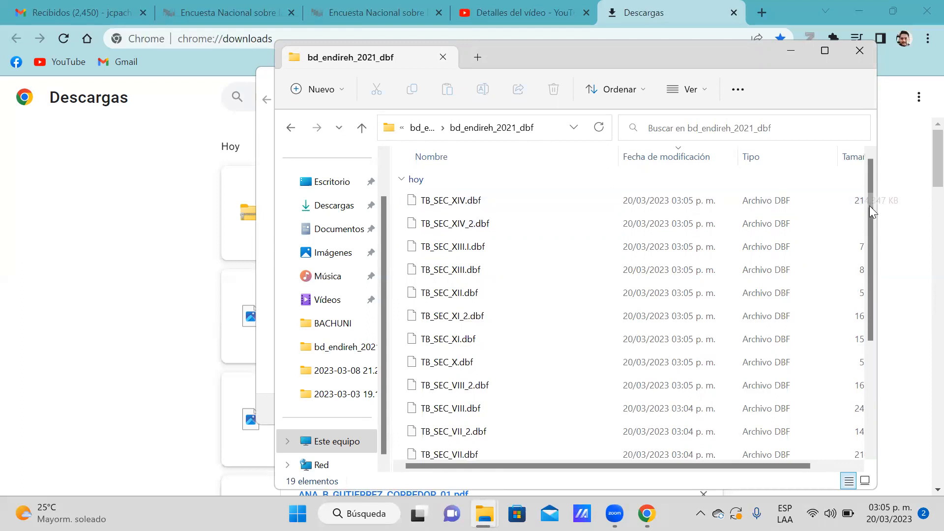
drag(871, 204, 889, 334)
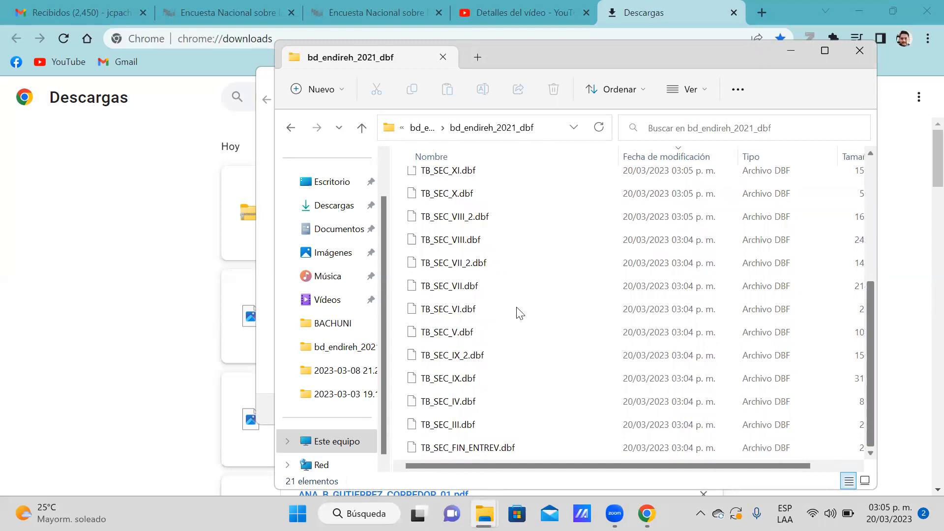
scroll(504, 313, up, 1)
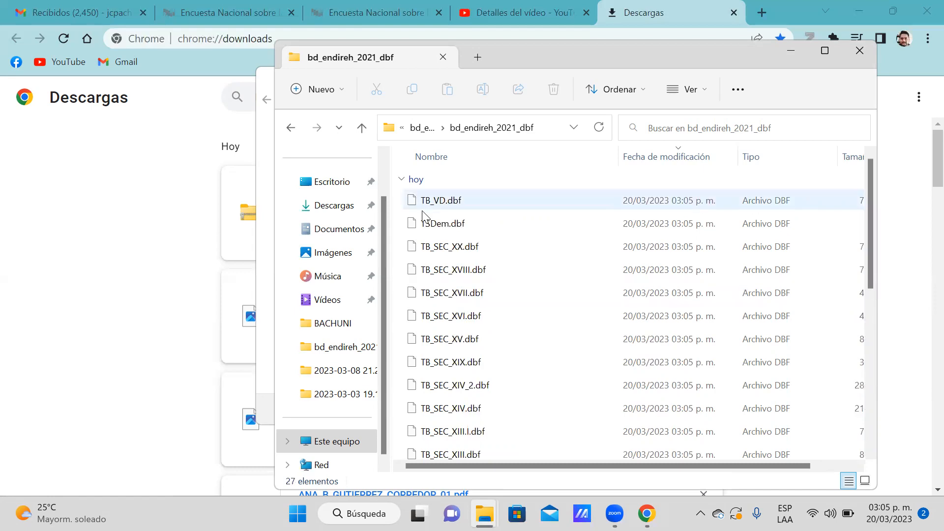
click(440, 202)
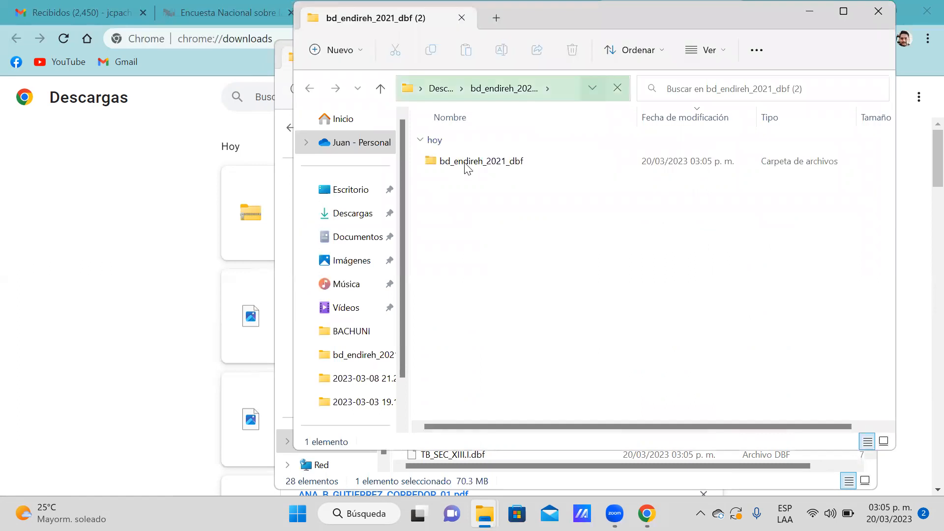
- Open the bd_endireh_2021_dbf subfolder in the new window and examine its TB_SEC section tables, ending on TB_SEC_XX.dbf
click(467, 161)
double_click(435, 165)
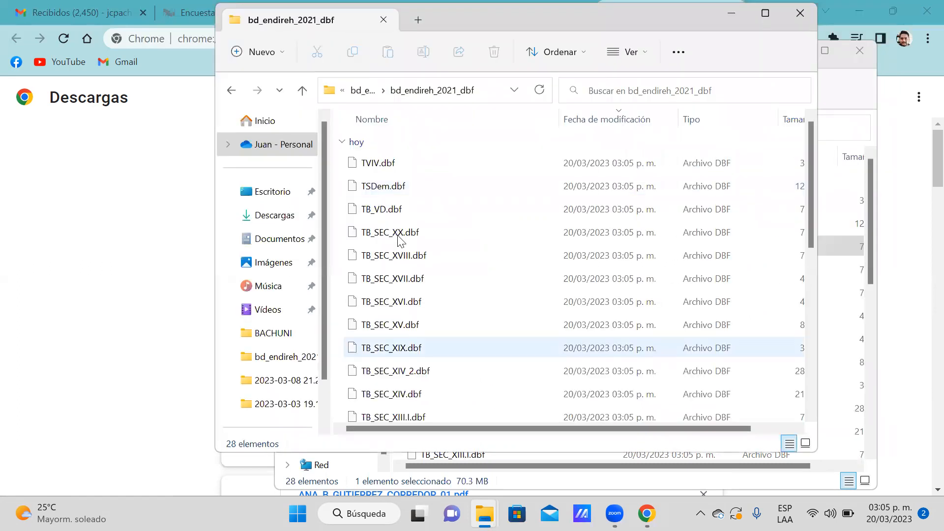
click(411, 237)
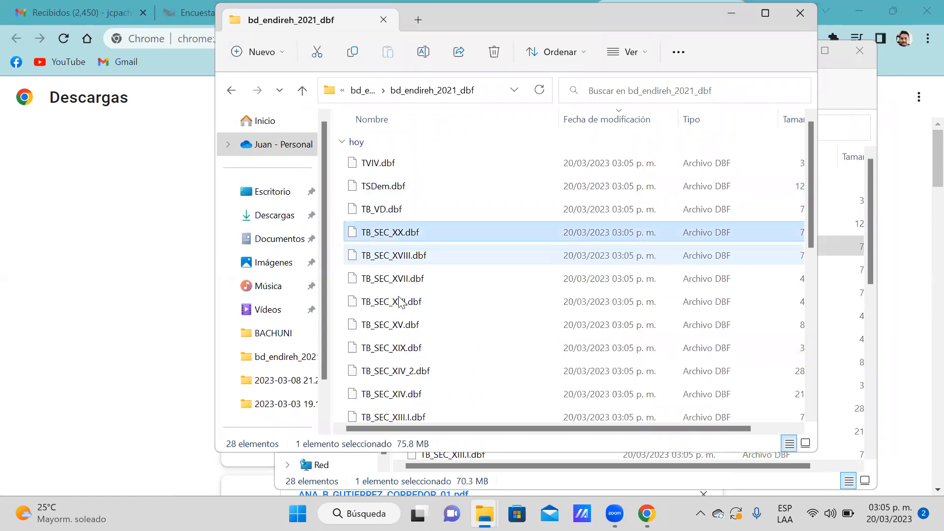
click(406, 258)
click(414, 282)
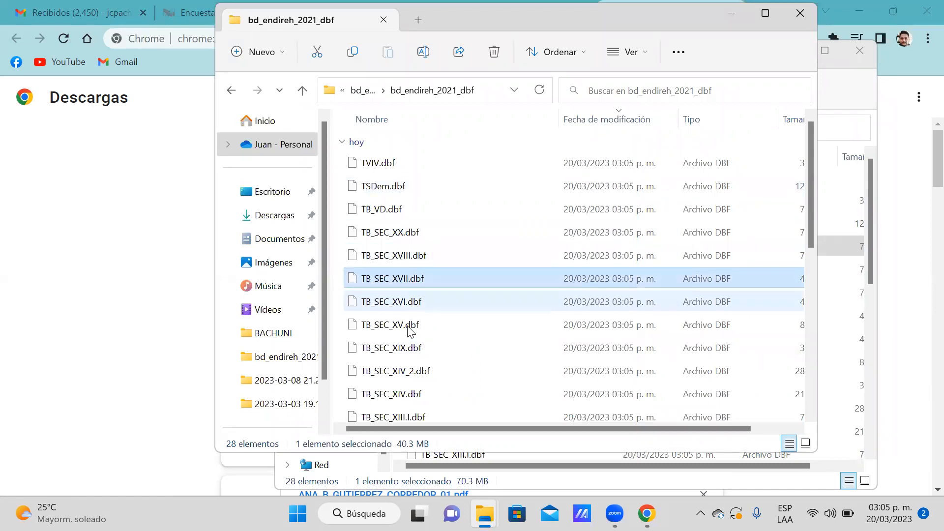
click(413, 303)
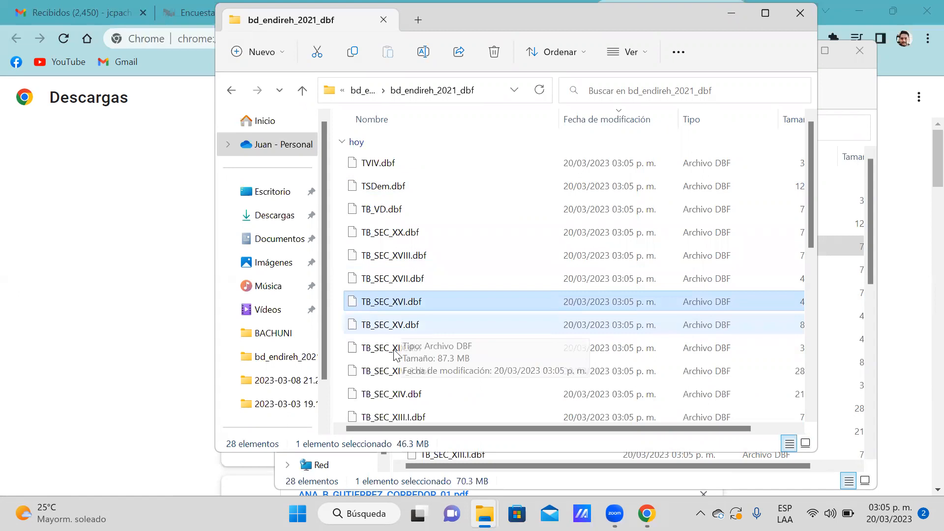
click(398, 333)
key(Down)
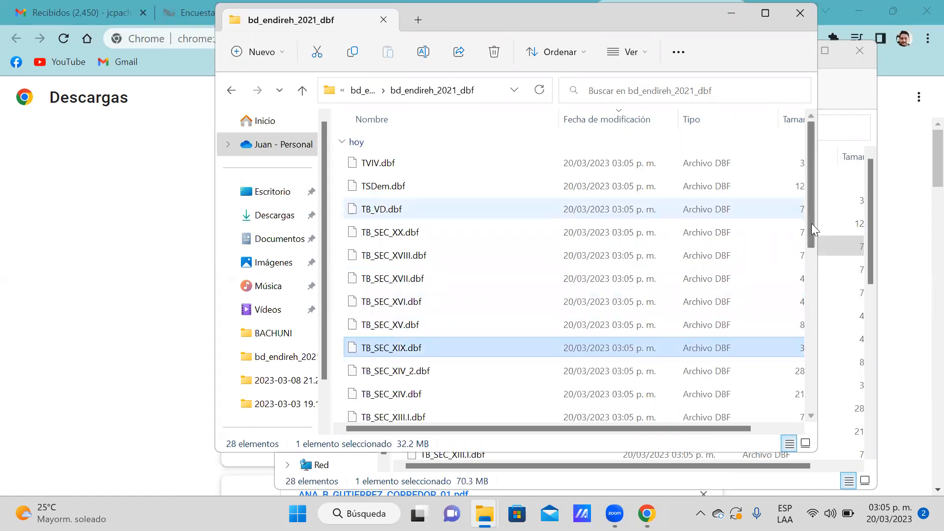
scroll(809, 260, down, 2)
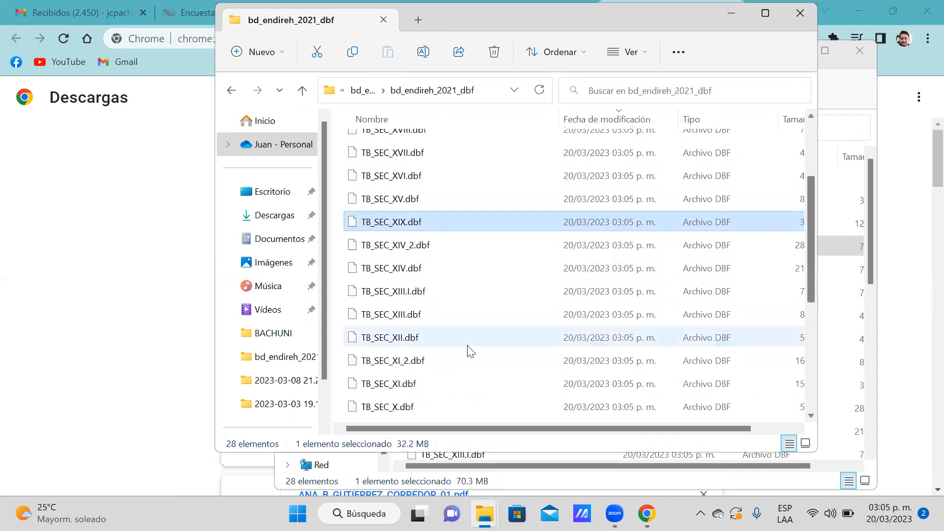
click(417, 339)
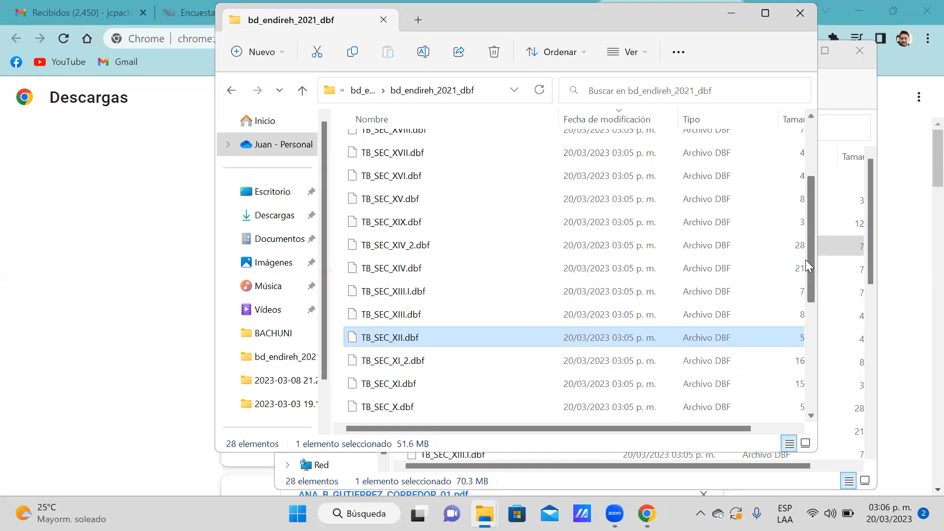
scroll(640, 285, up, 1)
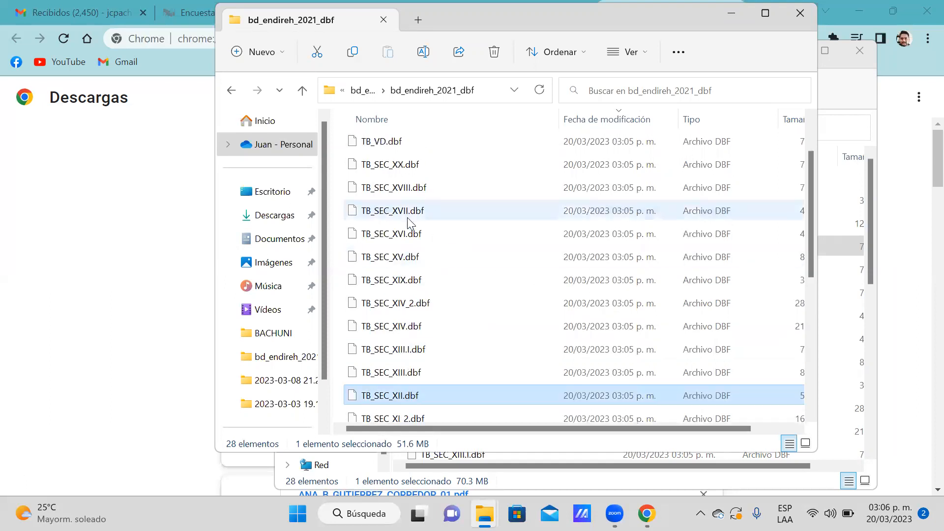
scroll(408, 217, up, 1)
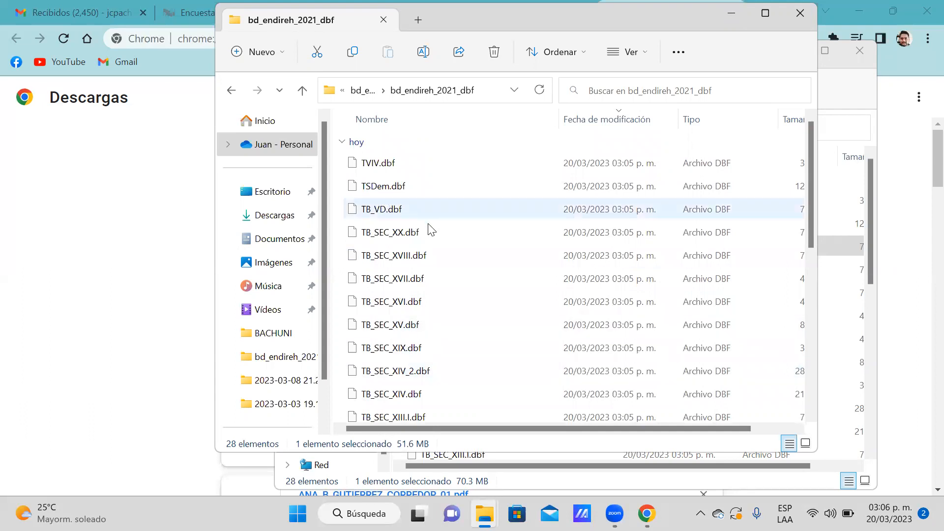
click(416, 234)
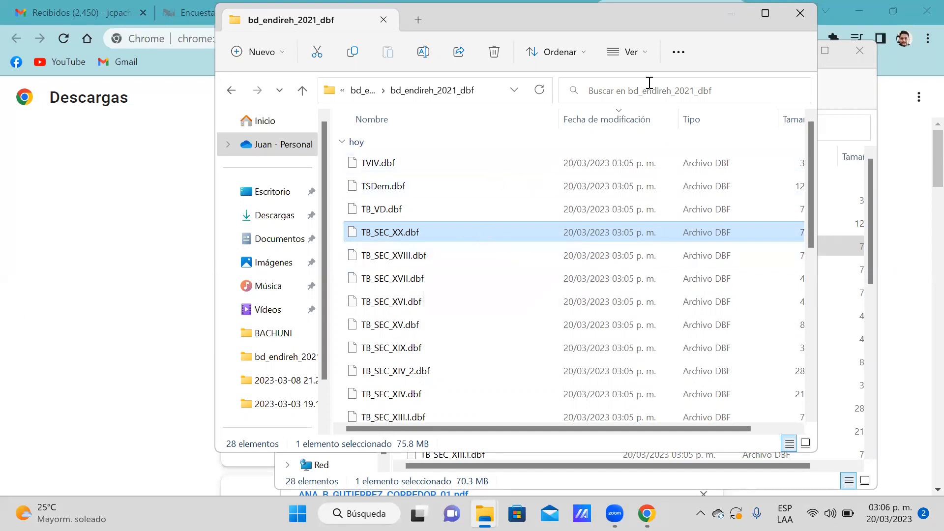
- Close both folder windows and find and launch Access
click(800, 20)
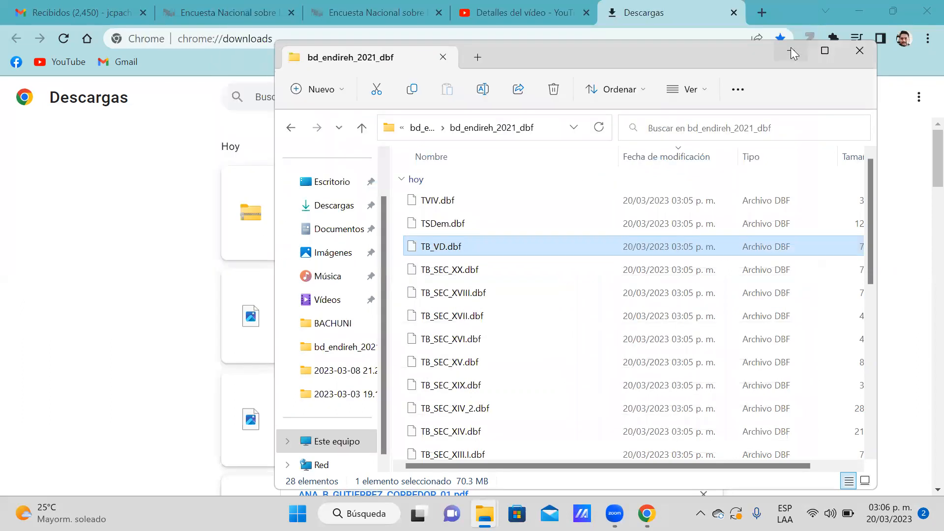
click(859, 51)
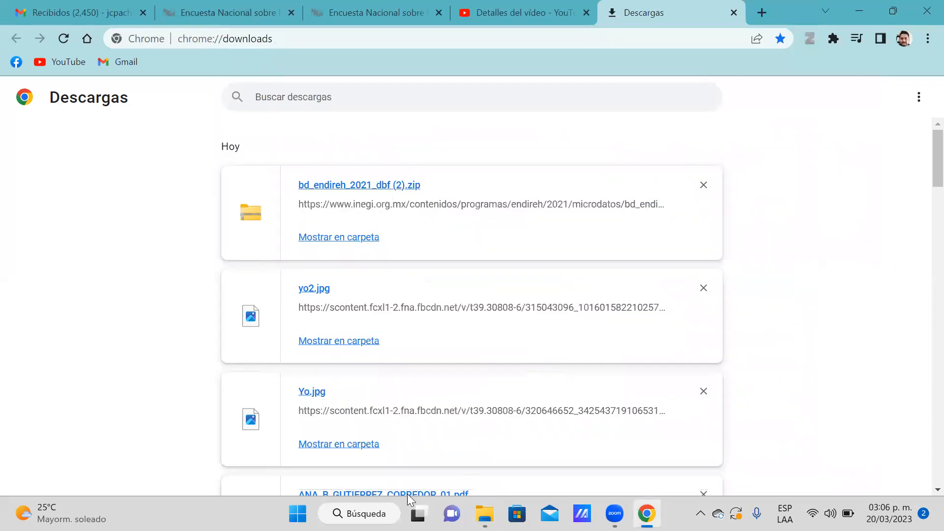
click(364, 514)
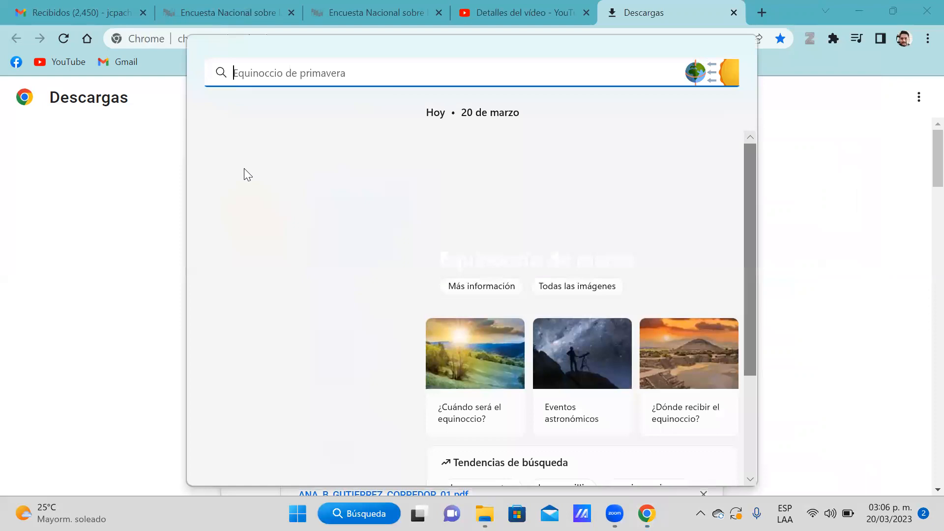
text(access)
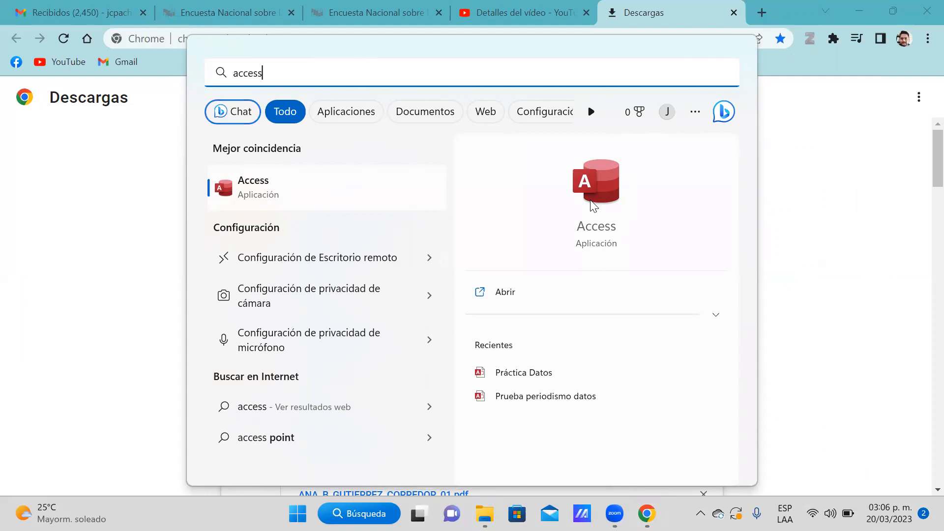
click(594, 204)
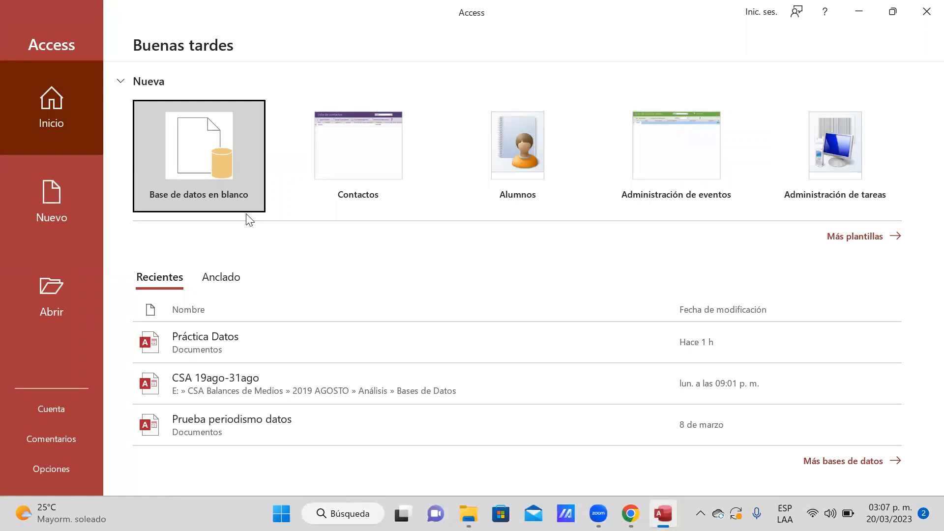
- Create a blank database named Prueba Tres in the default Documentos folder and select its Tabla1 table
click(207, 162)
click(203, 165)
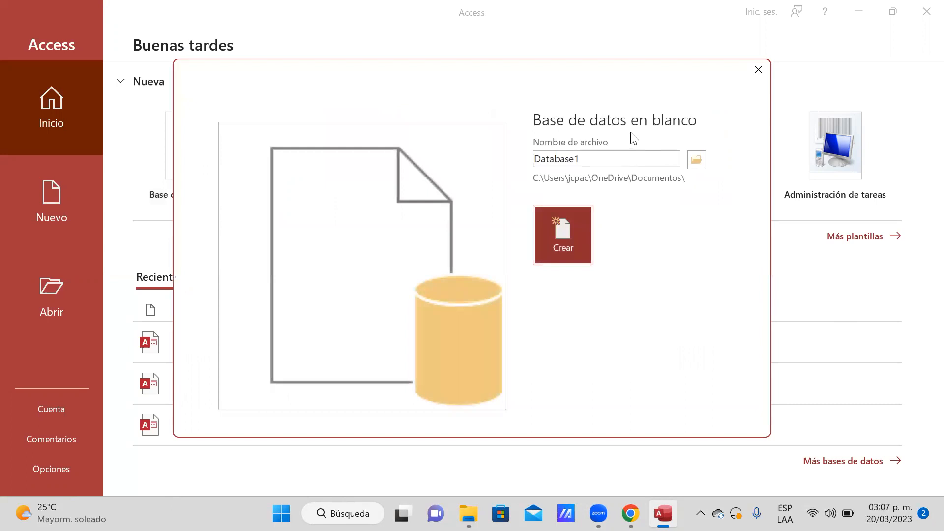
double_click(606, 158)
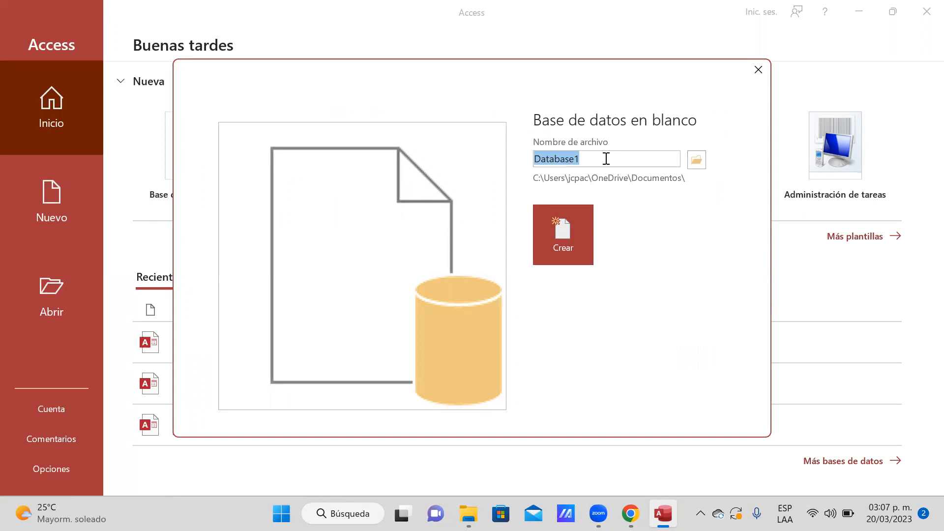
text(Prueba)
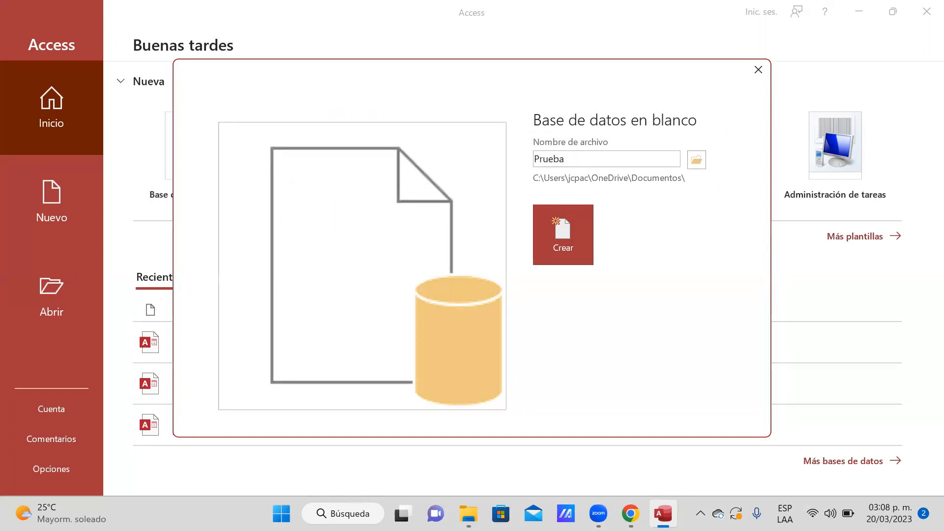
text( Tres)
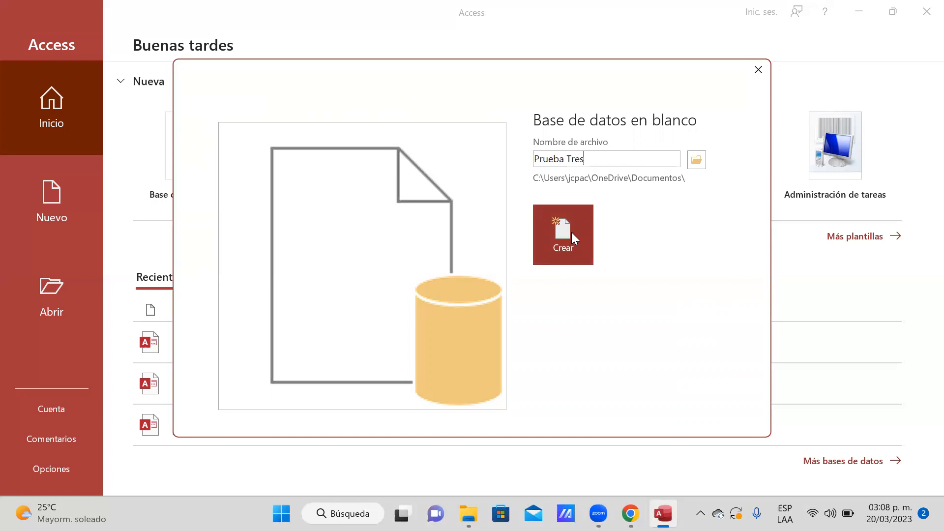
click(572, 232)
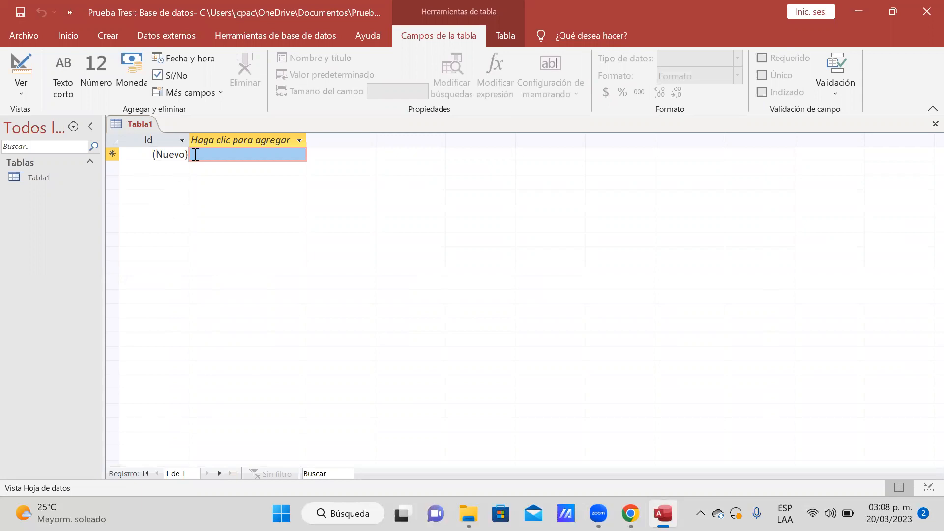
click(23, 160)
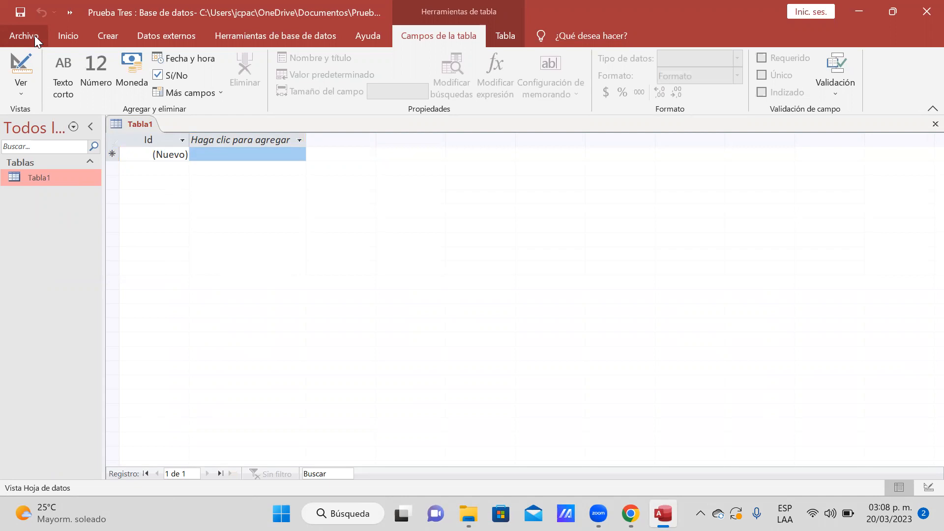
- Switch to Chrome to view the ENDIREH 2021 database structure PDF, and return to the Prueba Tres database in Access
mouse_move(630, 514)
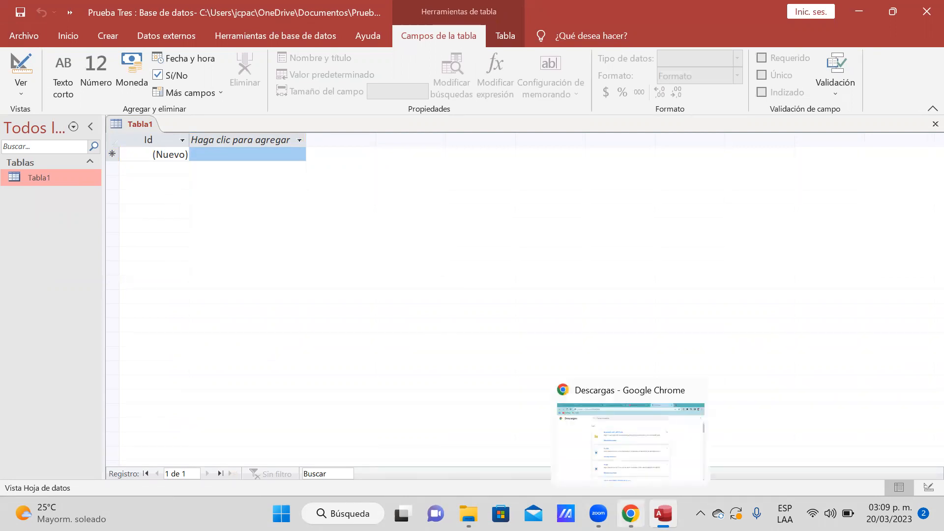
click(616, 476)
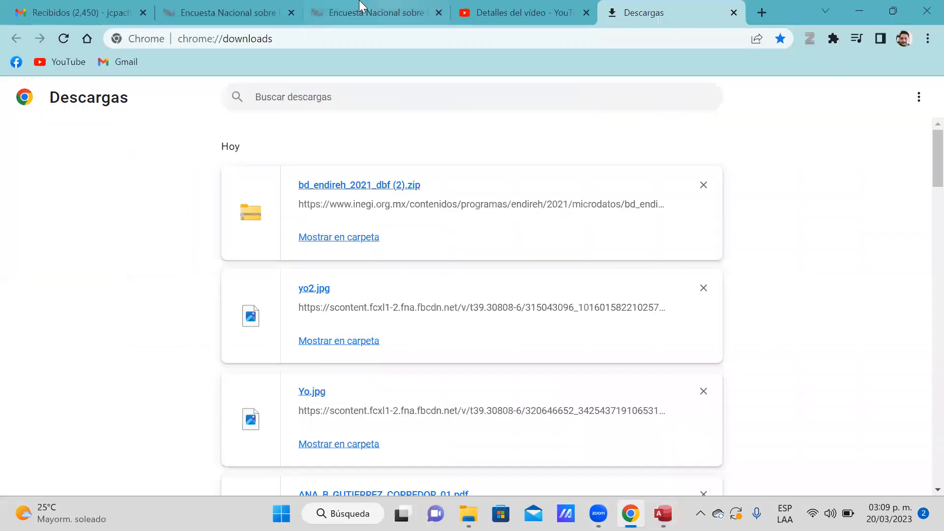
click(362, 7)
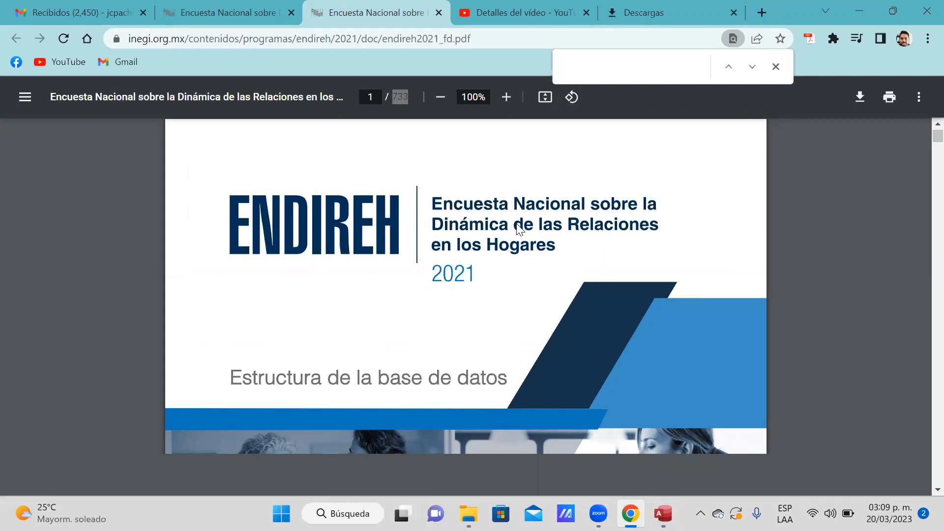
scroll(527, 246, down, 4)
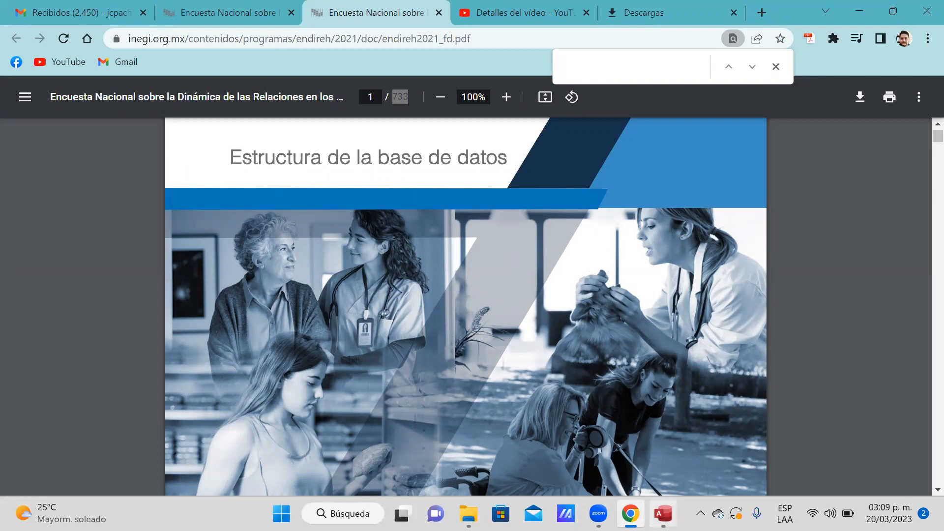
mouse_move(664, 513)
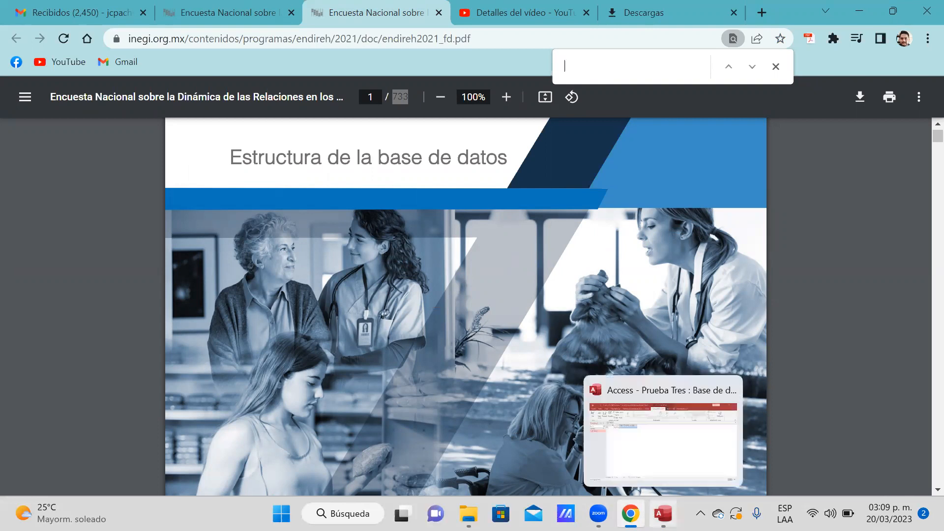
click(661, 457)
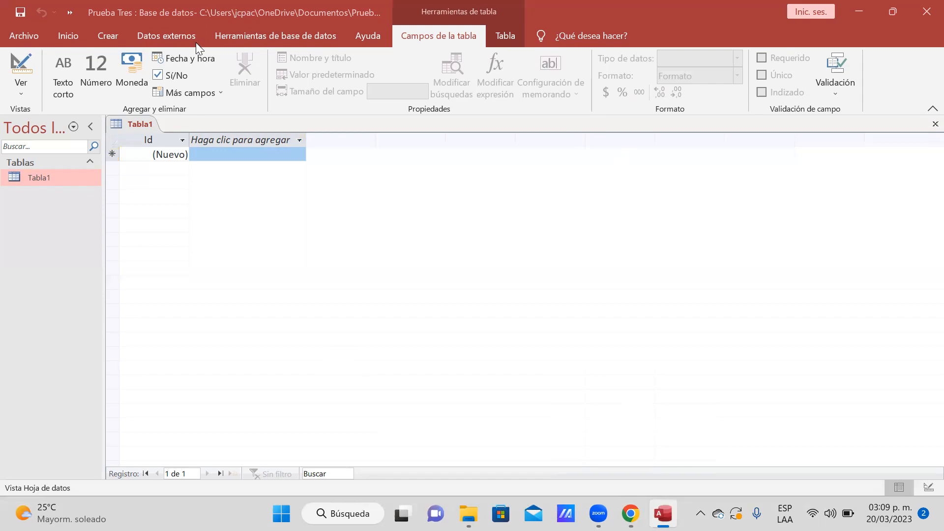
- Start a dBASE export of Tabla1 and browse for its destination to Descargas, bd_endireh_2021_dbf (2), bd_endireh_2021_dbf
click(162, 35)
click(172, 34)
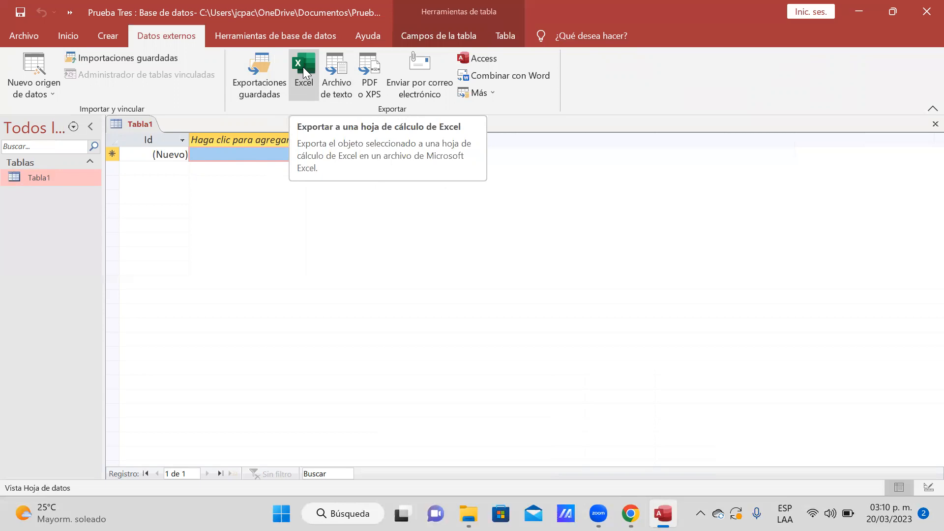
click(494, 92)
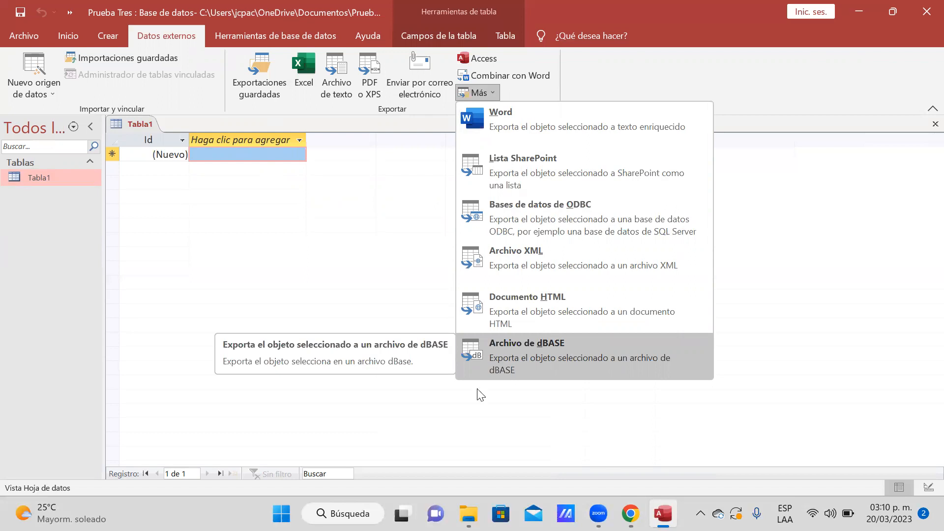
click(537, 355)
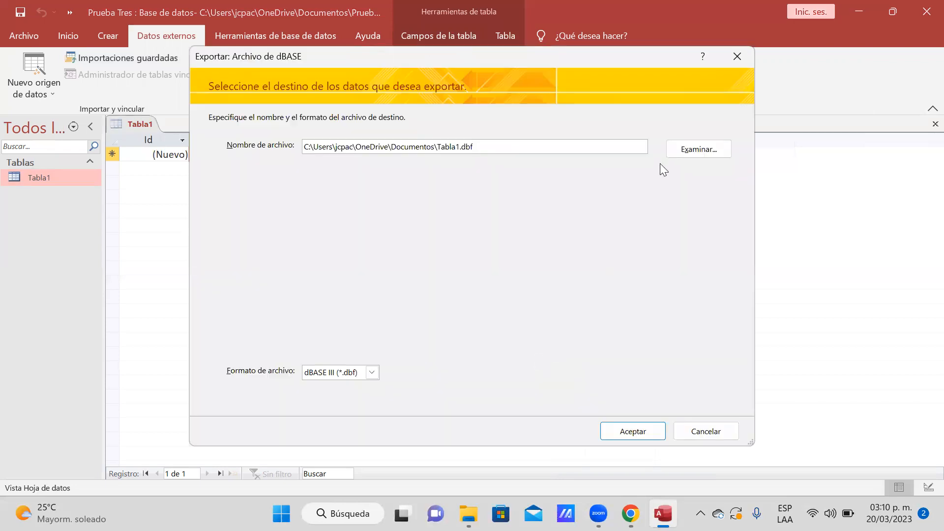
click(690, 145)
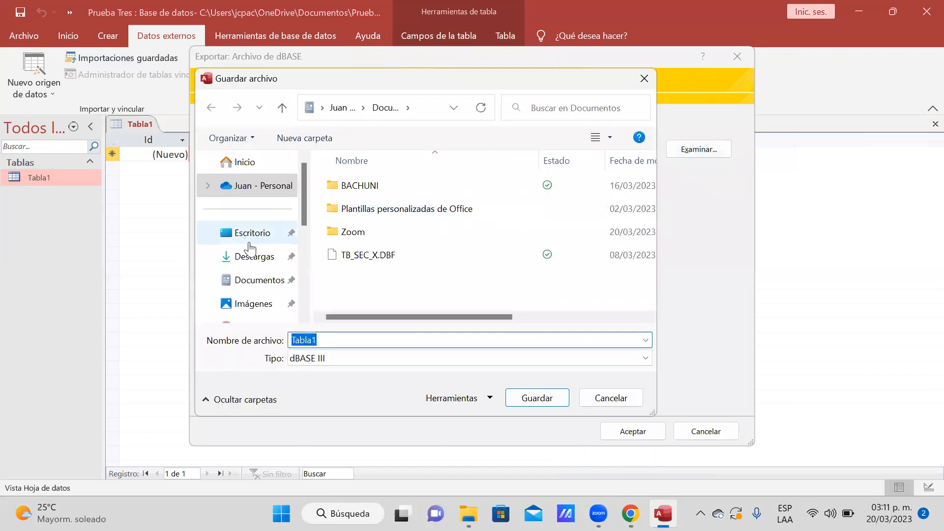
click(252, 260)
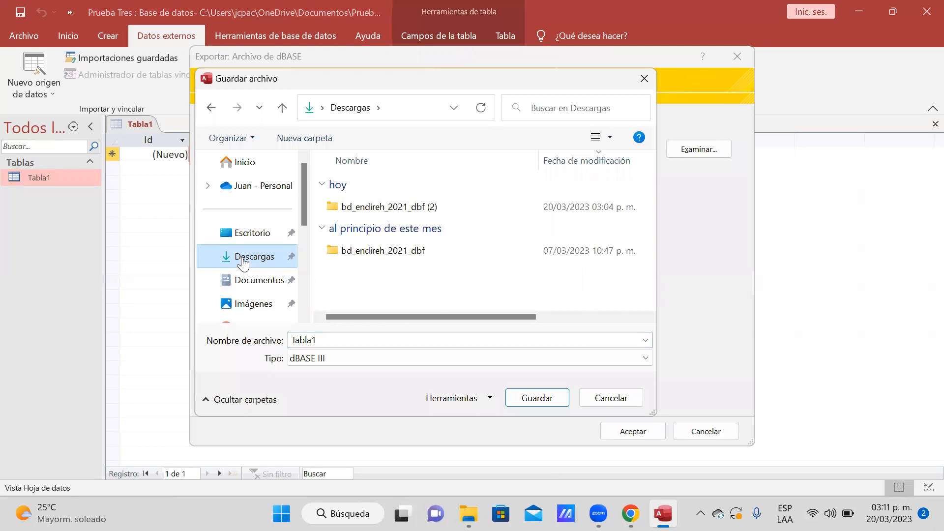
double_click(382, 207)
double_click(382, 207)
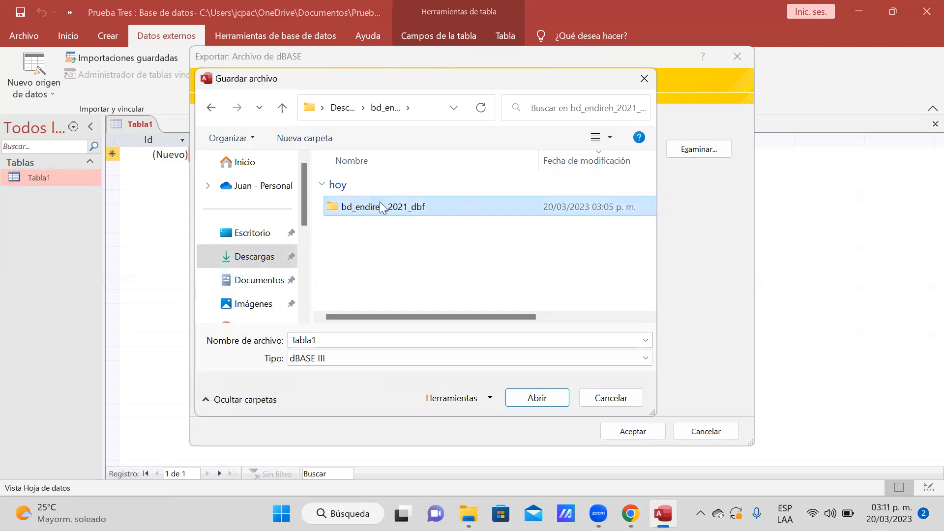
double_click(382, 206)
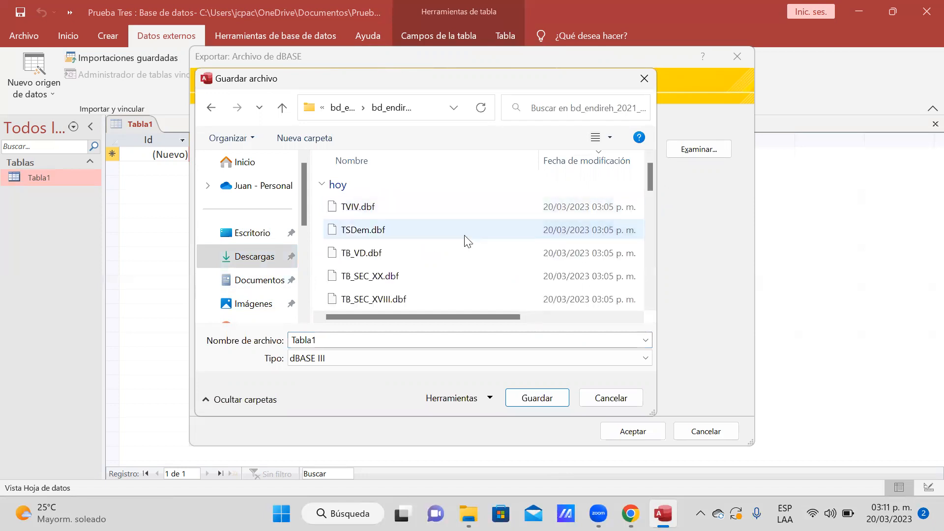
- Export Tabla1 as dBASE III with TB_SEC_XX.dbf as the destination, replacing the existing file and leaving the export steps unsaved
click(383, 276)
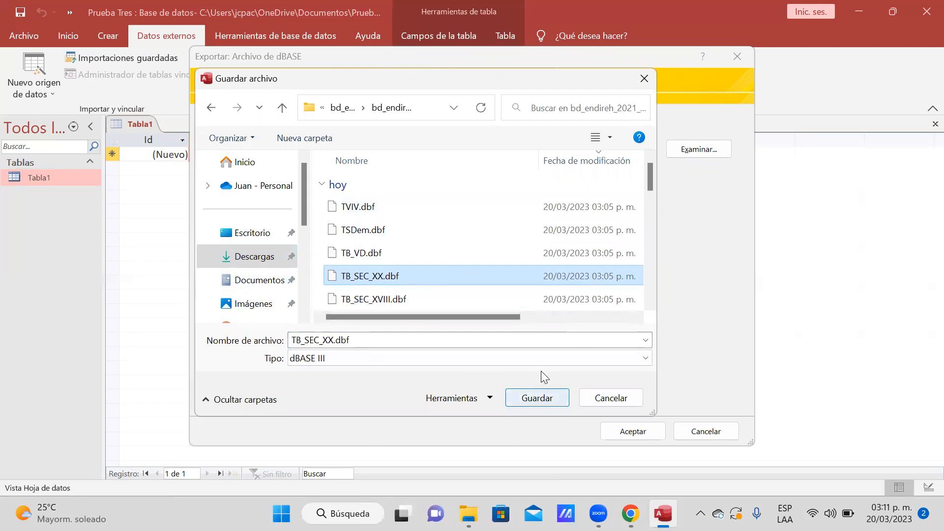
click(320, 363)
click(320, 362)
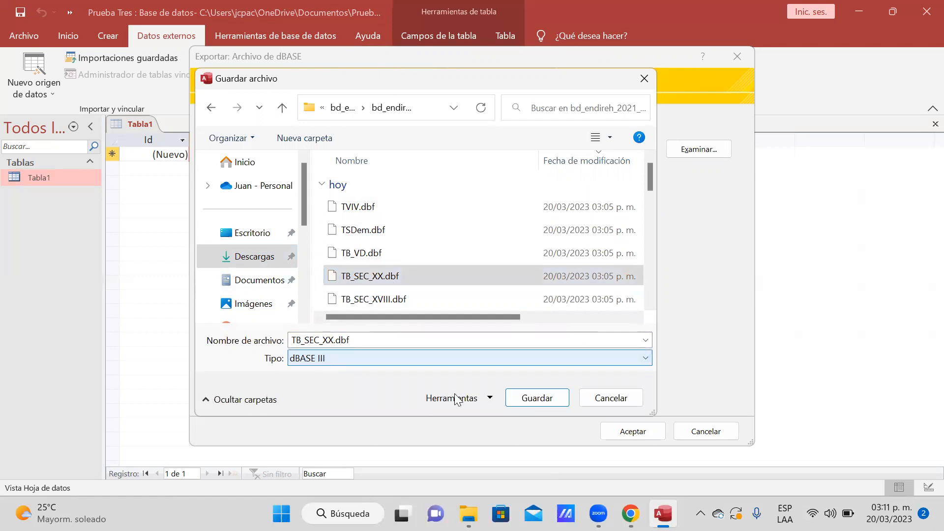
click(526, 398)
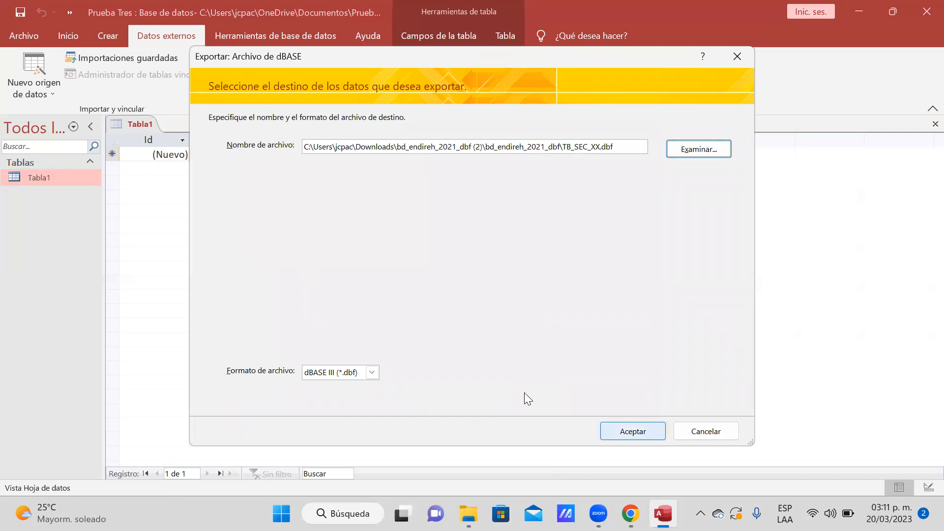
key(Return)
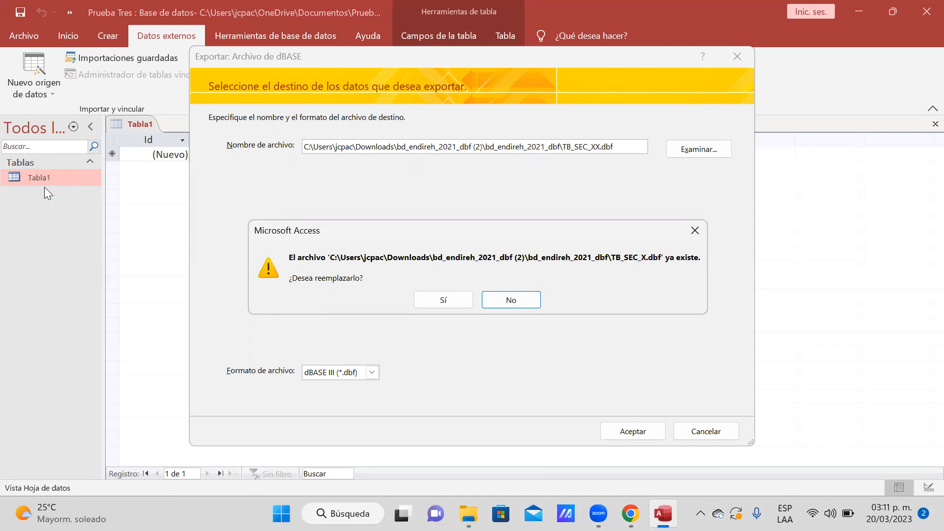
click(430, 299)
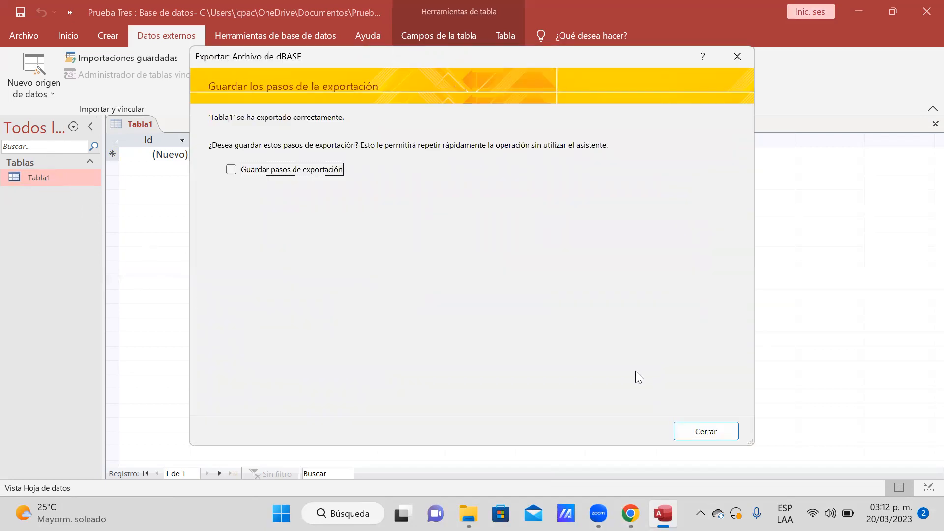
key(Return)
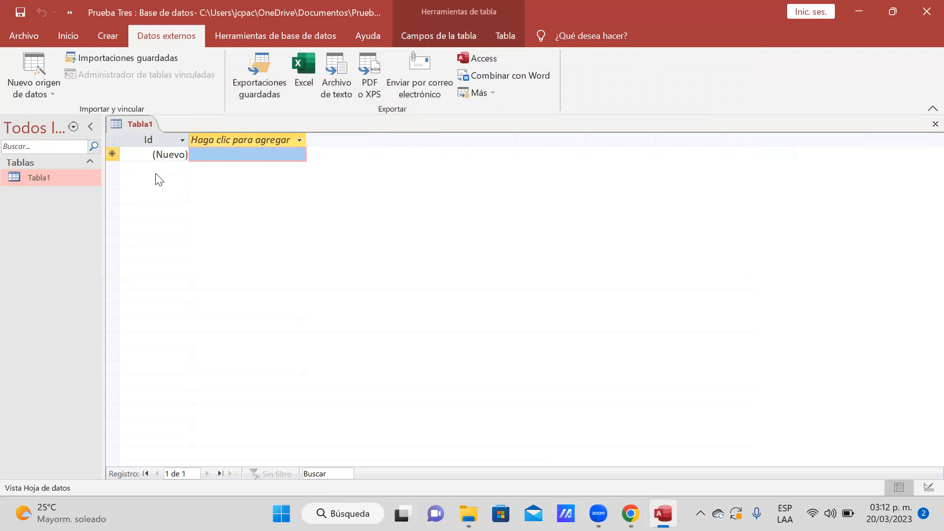
- Open Tabla1, add a second blank table to the database, and return to the Tabla1 datasheet
drag(53, 177, 55, 178)
double_click(55, 179)
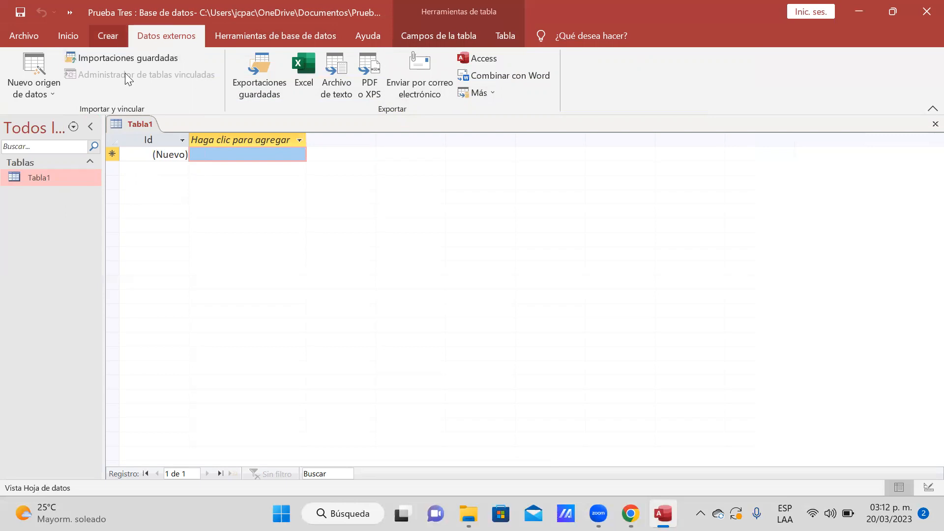
click(109, 37)
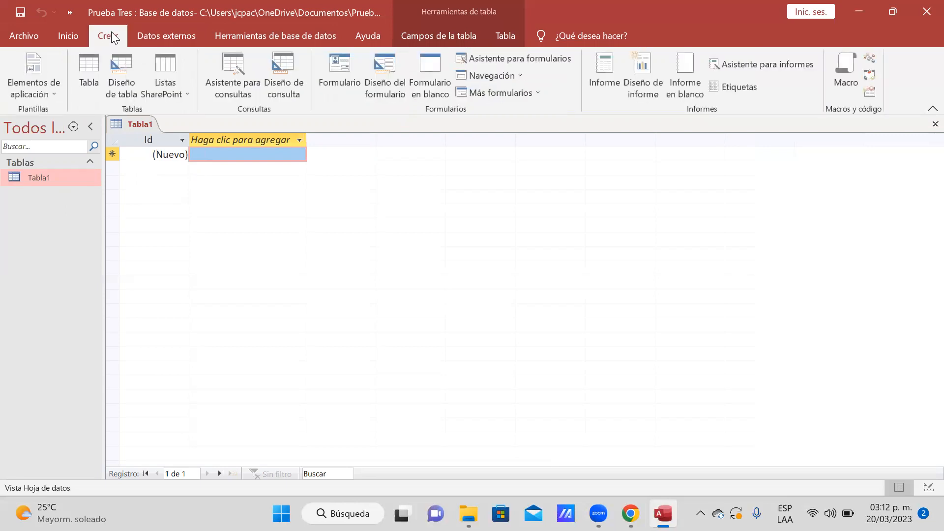
click(88, 65)
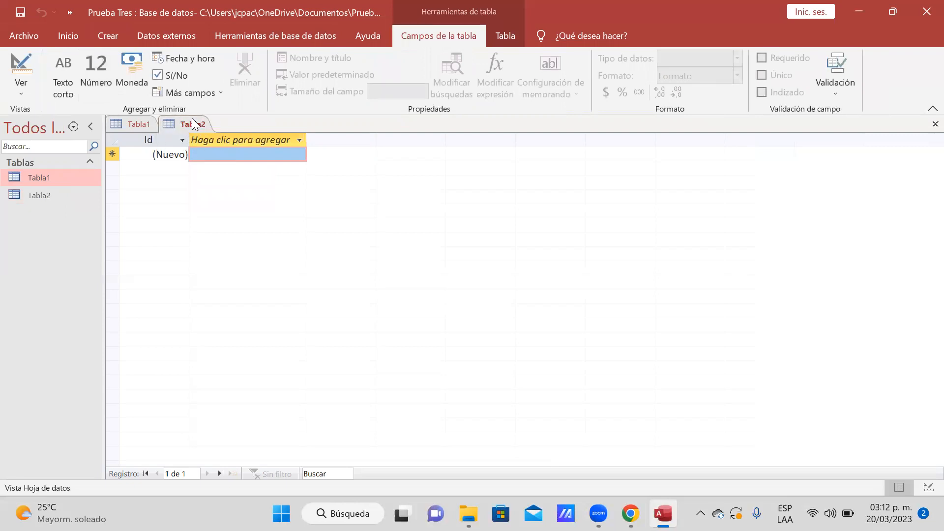
click(138, 123)
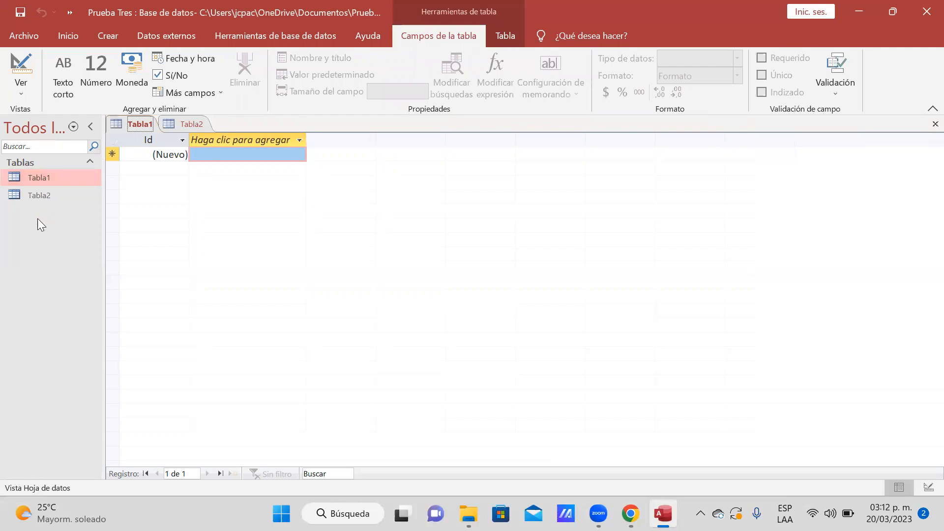
- Import the dBASE III file TB_SEC_XX.dbf into a new table of the current database, leaving the import steps unsaved
click(152, 33)
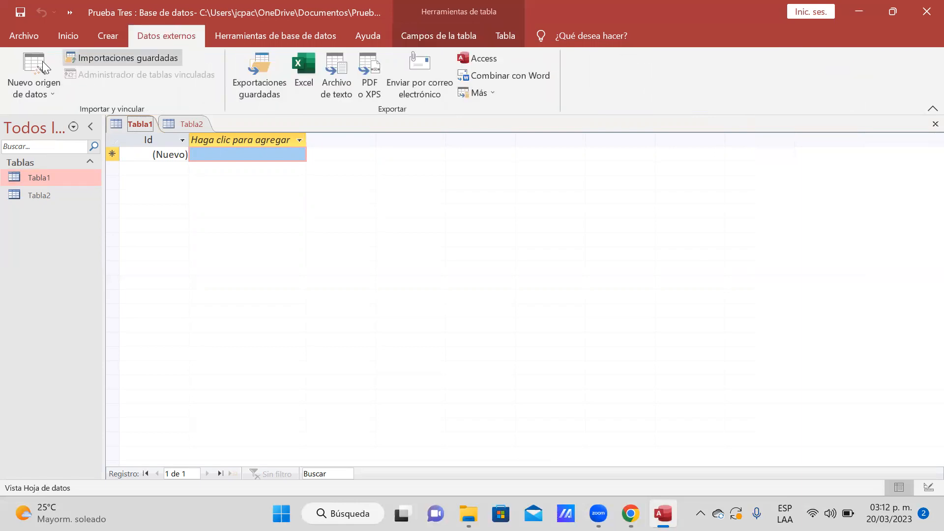
click(51, 95)
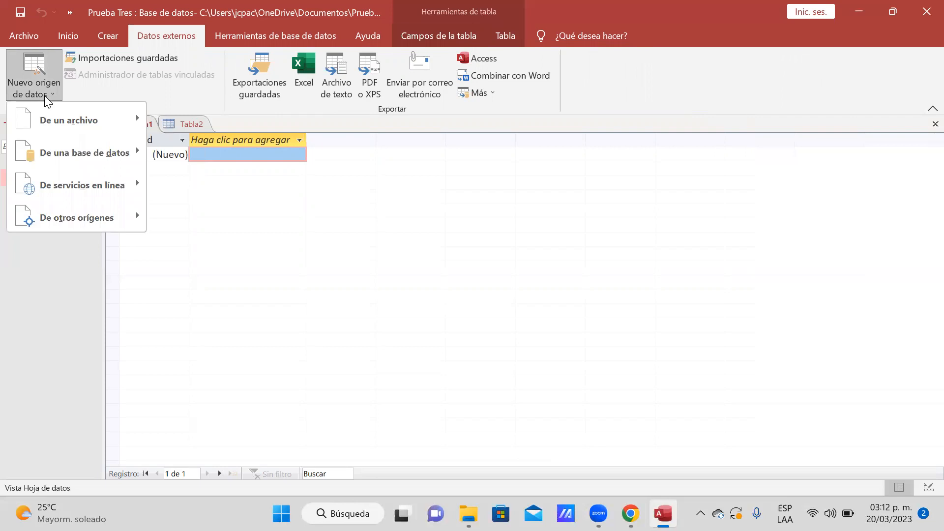
mouse_move(63, 156)
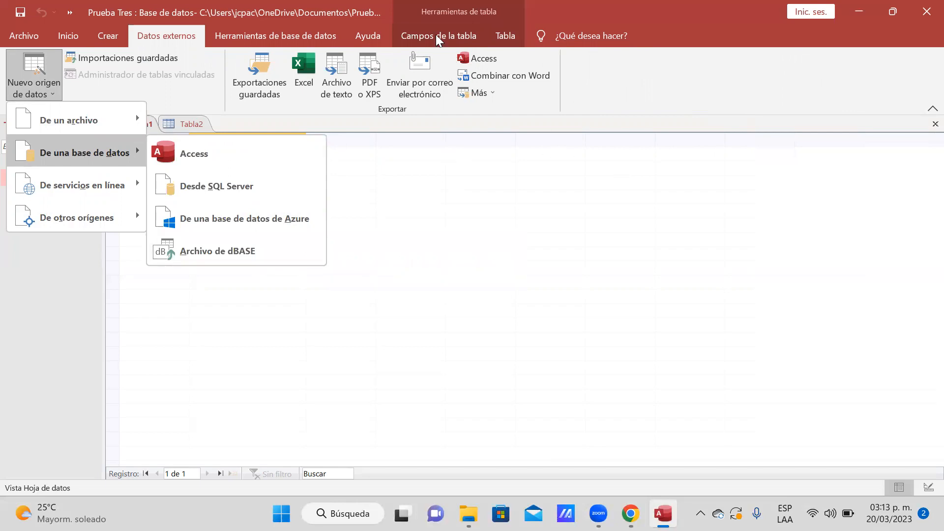
click(254, 250)
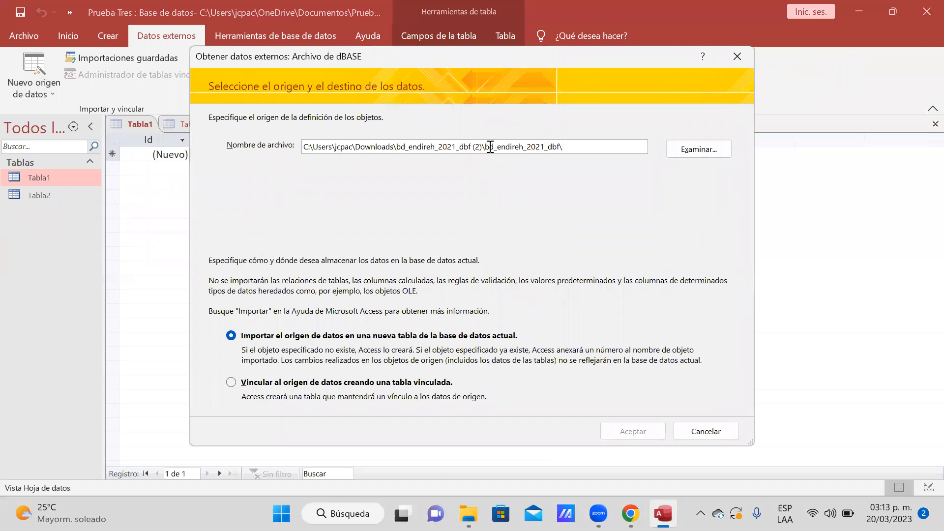
click(689, 152)
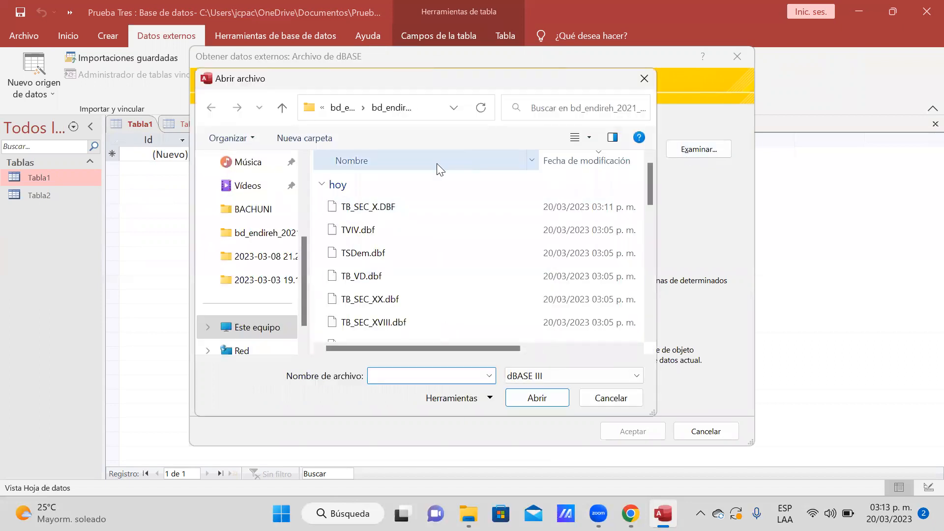
click(383, 303)
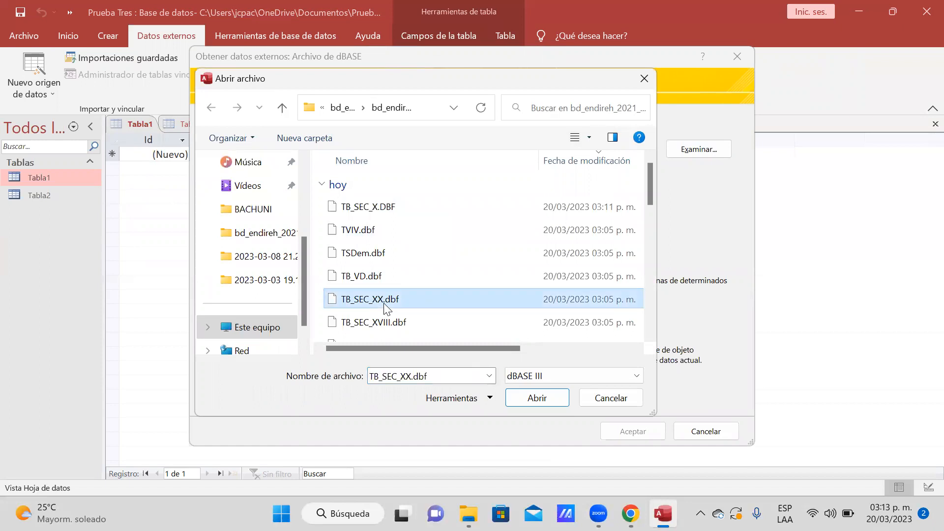
click(536, 398)
key(Return)
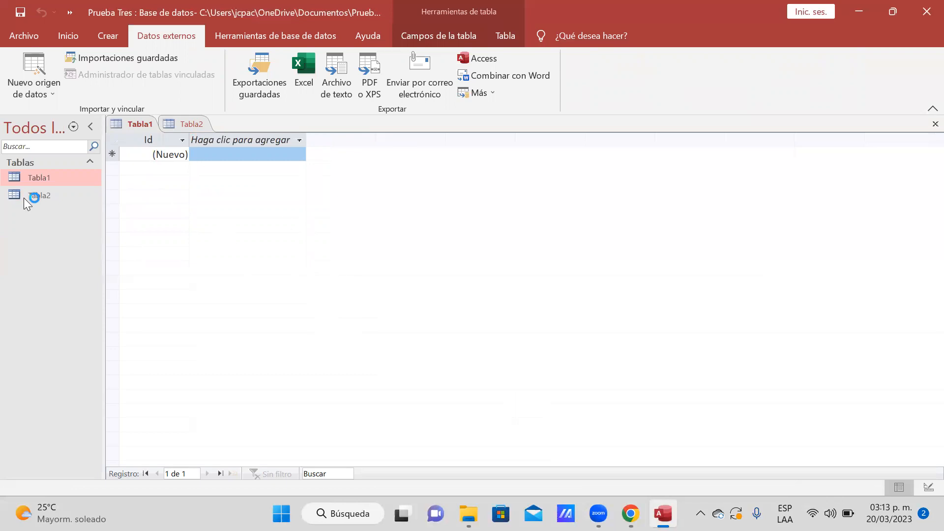
key(Tab)
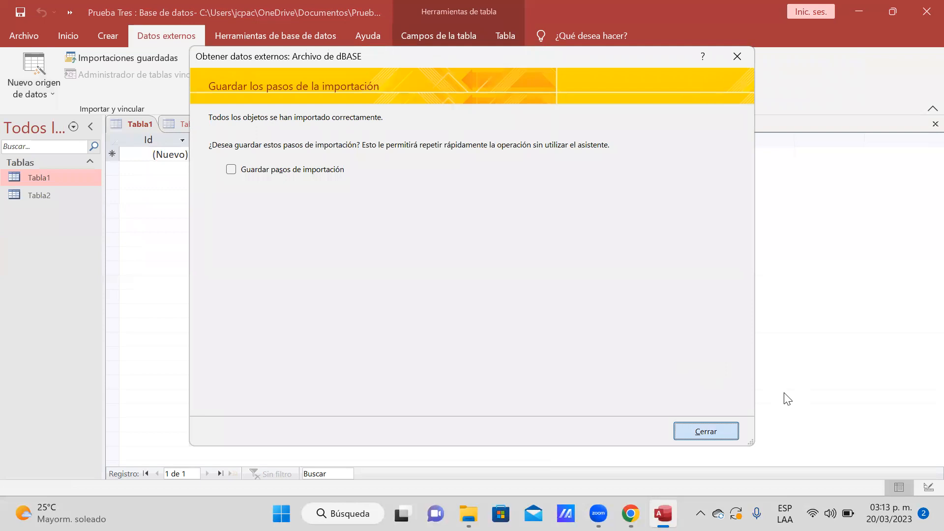
key(Return)
- Open the imported TB_SEC_XX table to view its records, and check the additional export formats without exporting
click(44, 213)
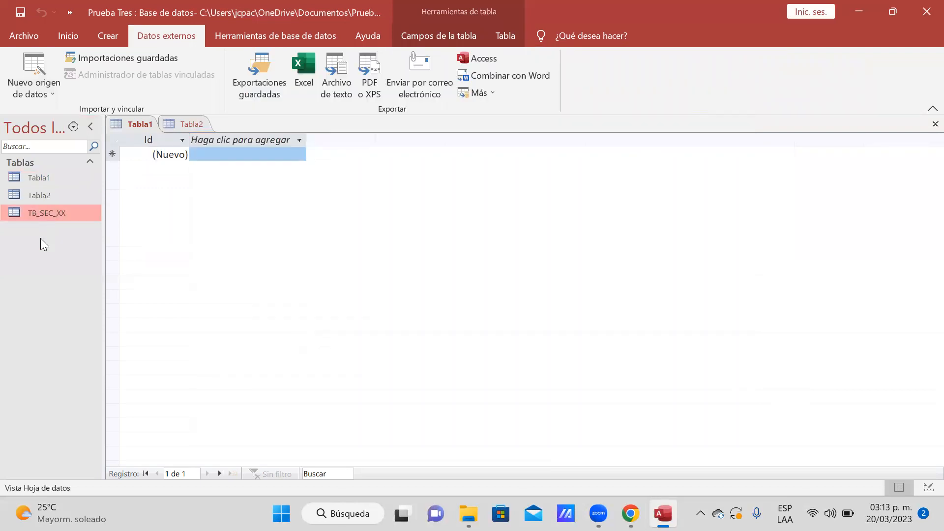
double_click(39, 213)
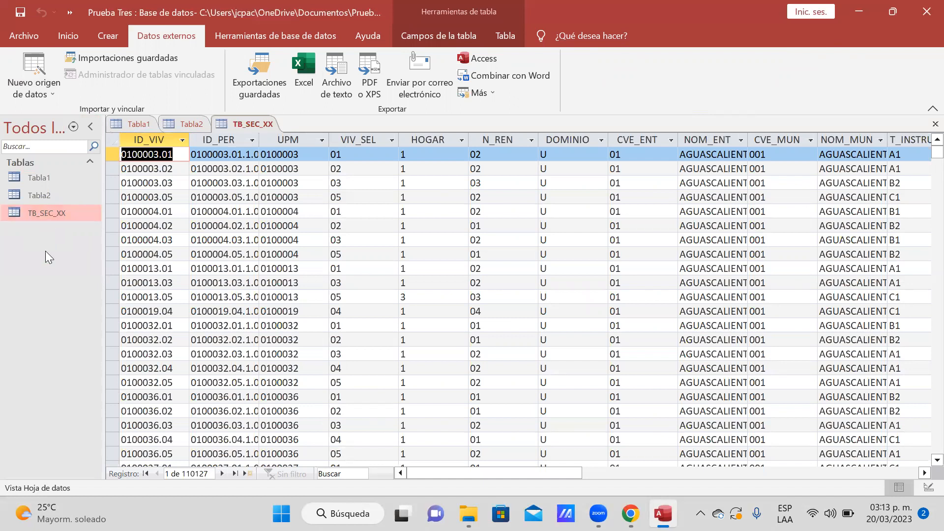
click(497, 95)
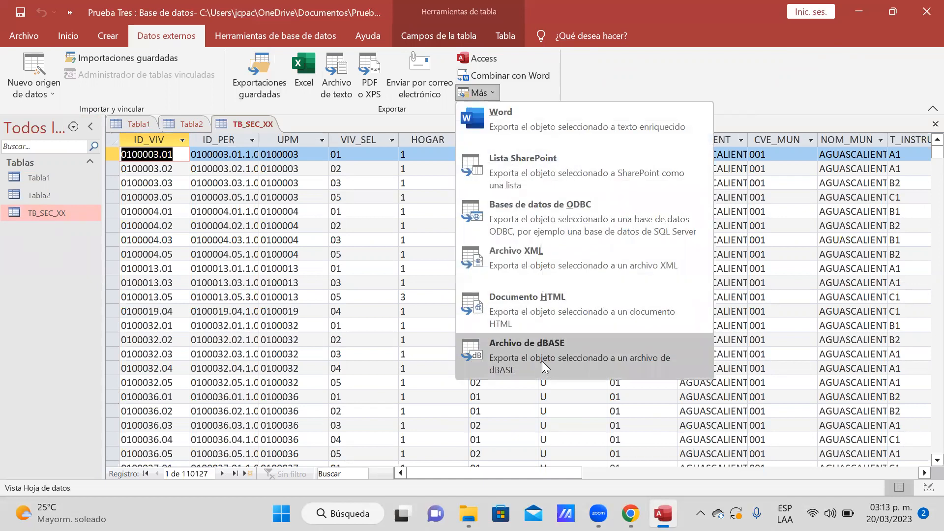
click(313, 116)
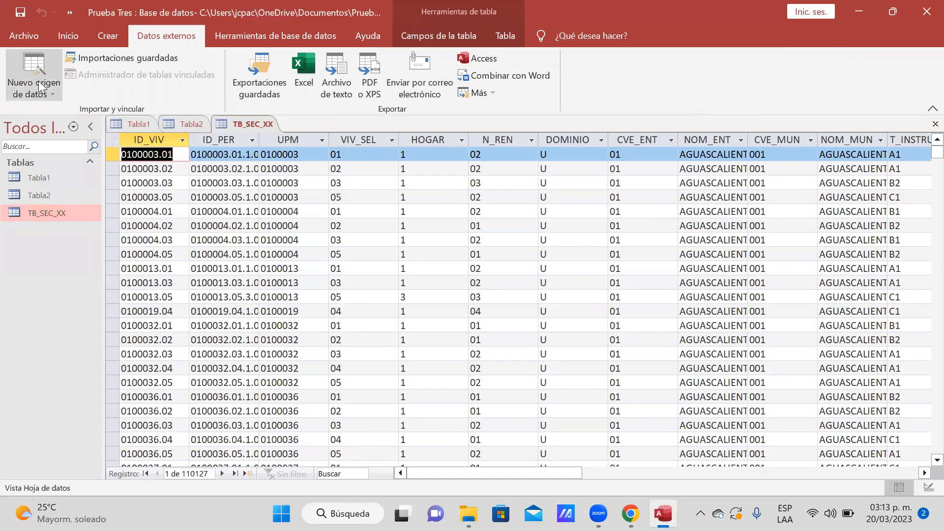
- Import TB_SEC_XVII.dbf as a new table from a dBASE file without saving the import steps, and open the TB_SEC_XVII table
click(49, 92)
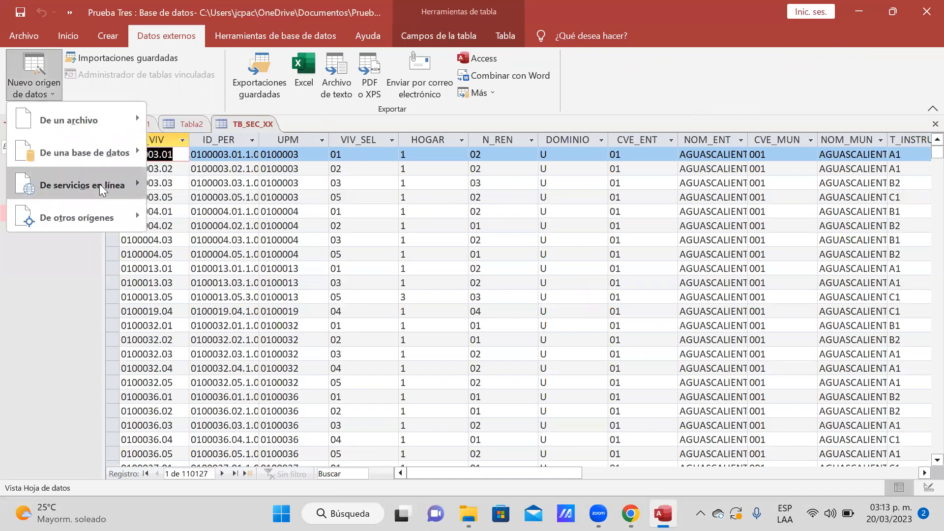
mouse_move(106, 153)
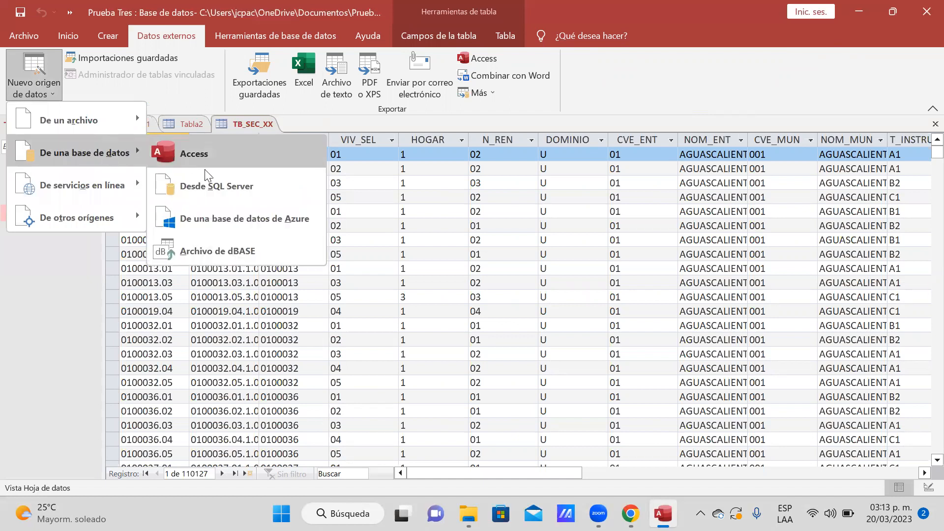
click(224, 243)
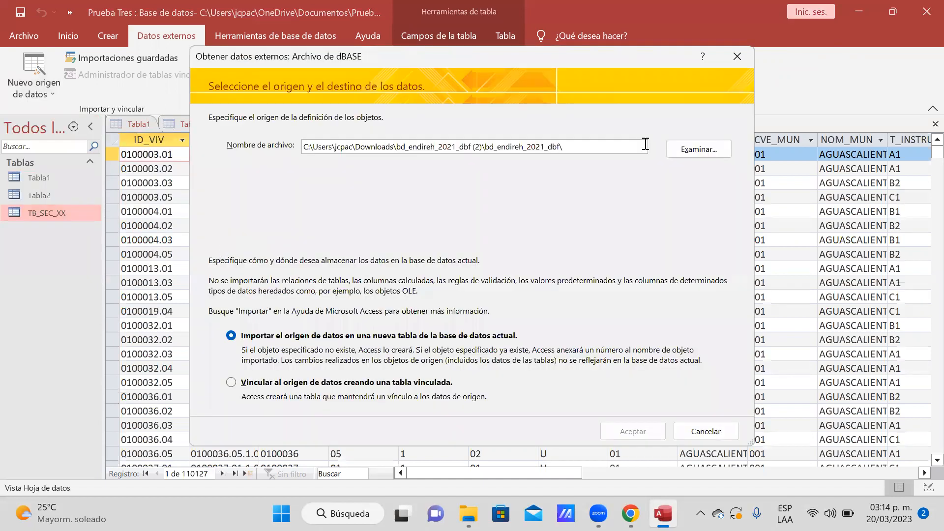
click(683, 149)
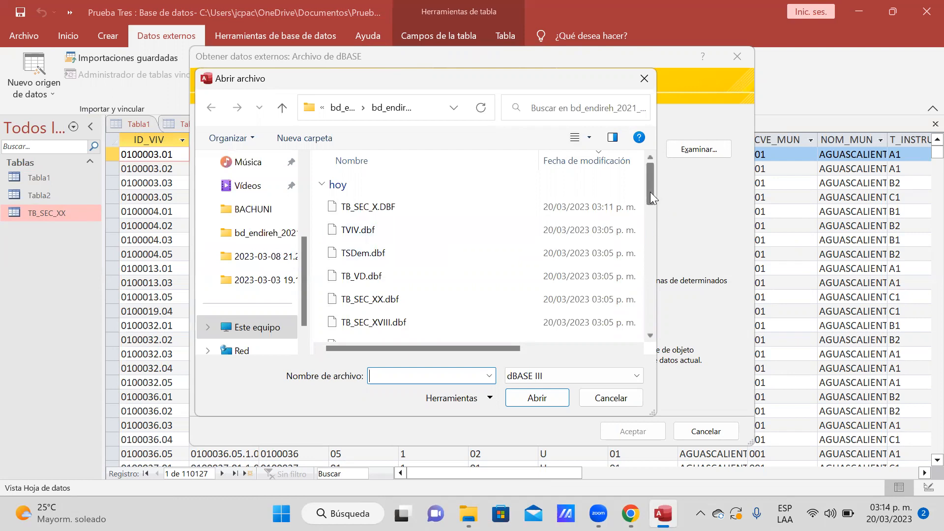
click(651, 335)
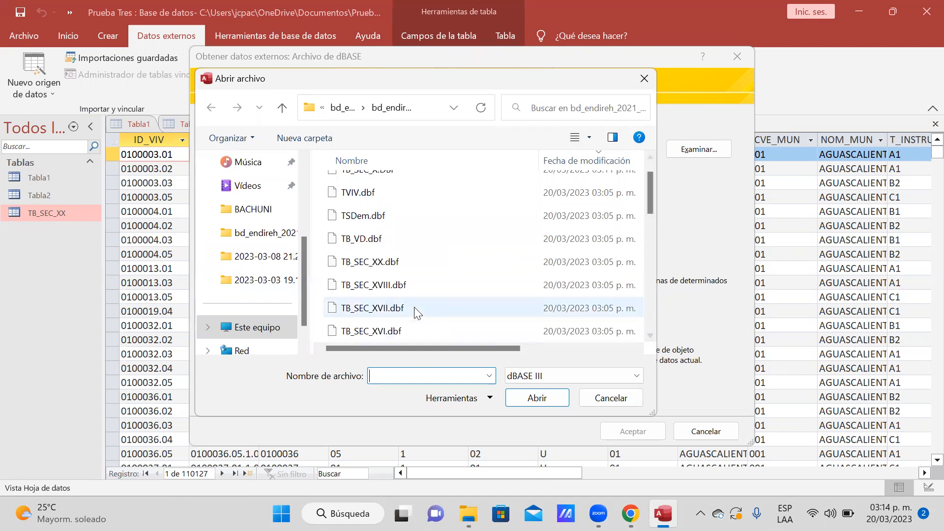
click(393, 308)
click(538, 399)
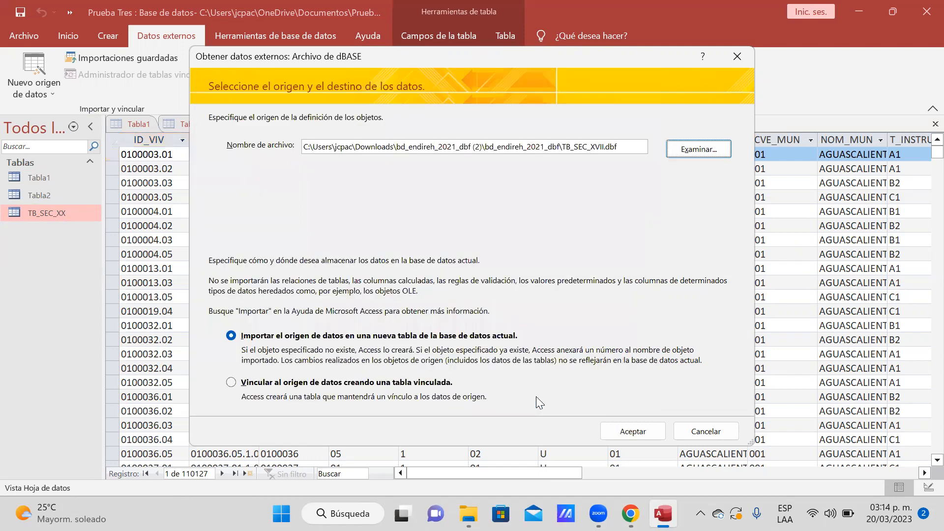
key(Return)
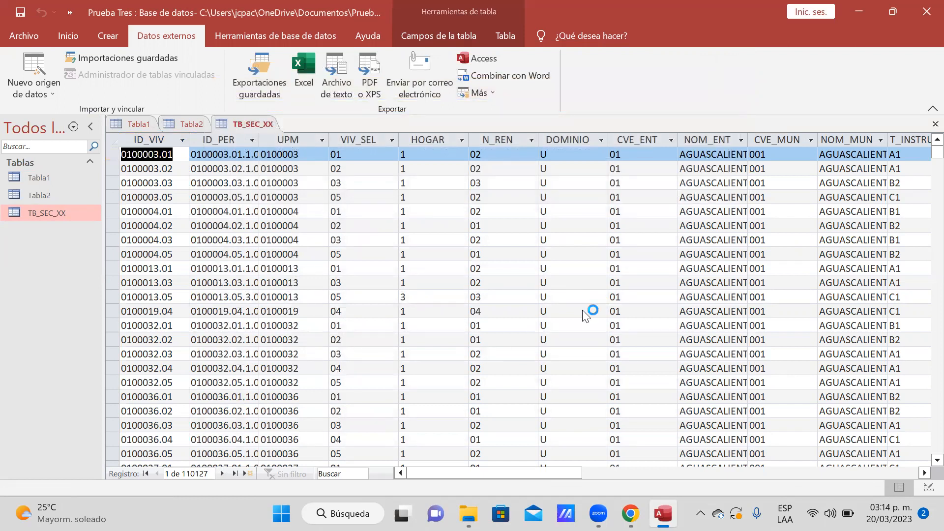
click(706, 431)
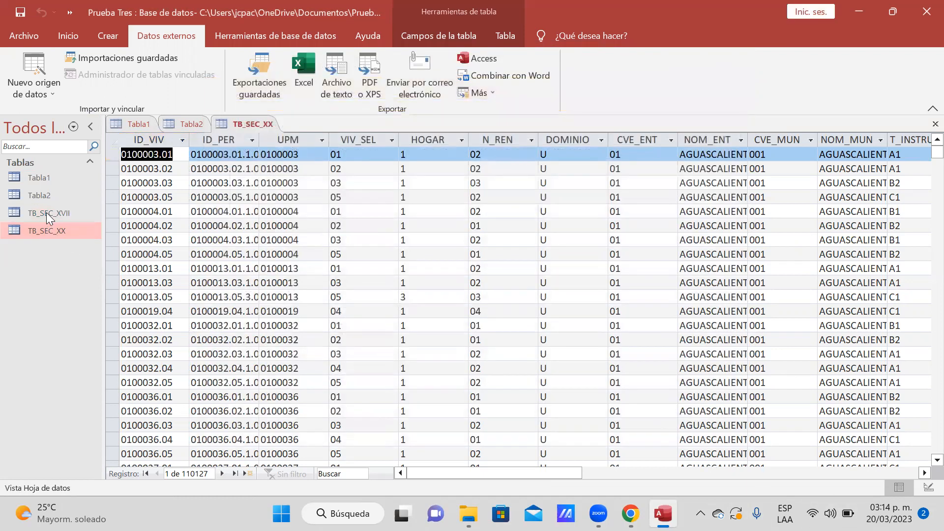
double_click(51, 213)
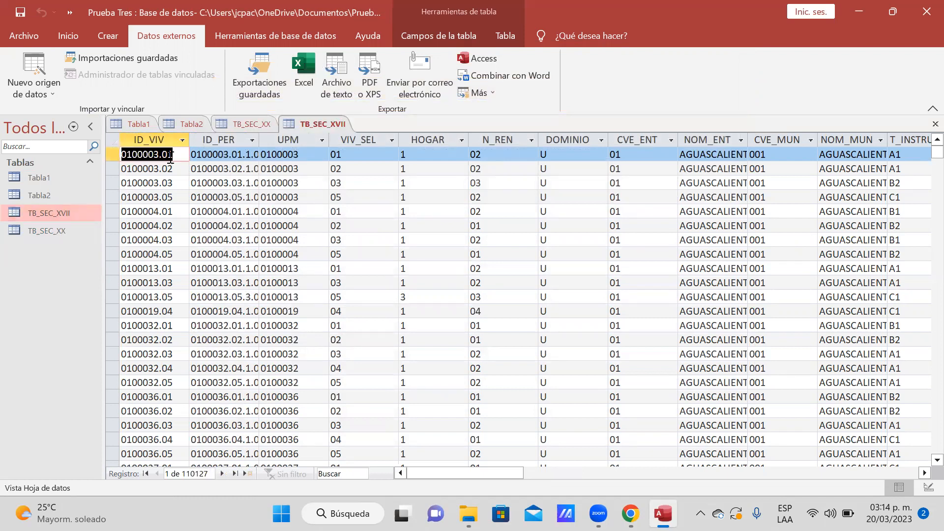
- Close the open TB_SEC_XVII, TB_SEC_XX and Tabla2 tables, keeping only Tabla1 open
click(312, 124)
right_click(313, 124)
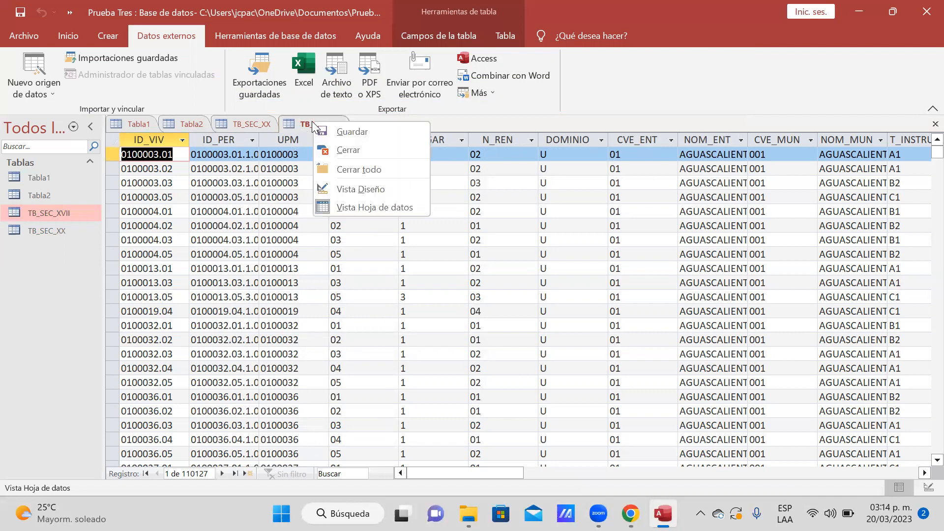
click(353, 150)
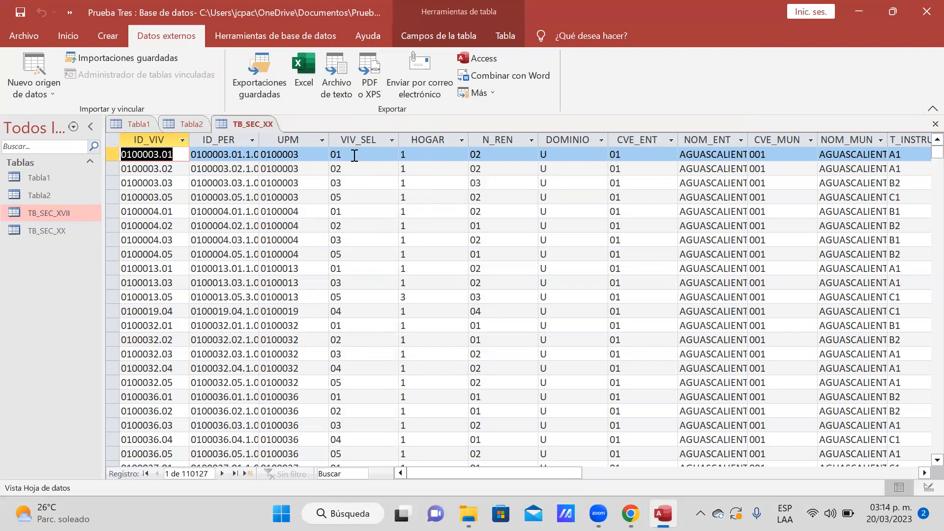
right_click(251, 126)
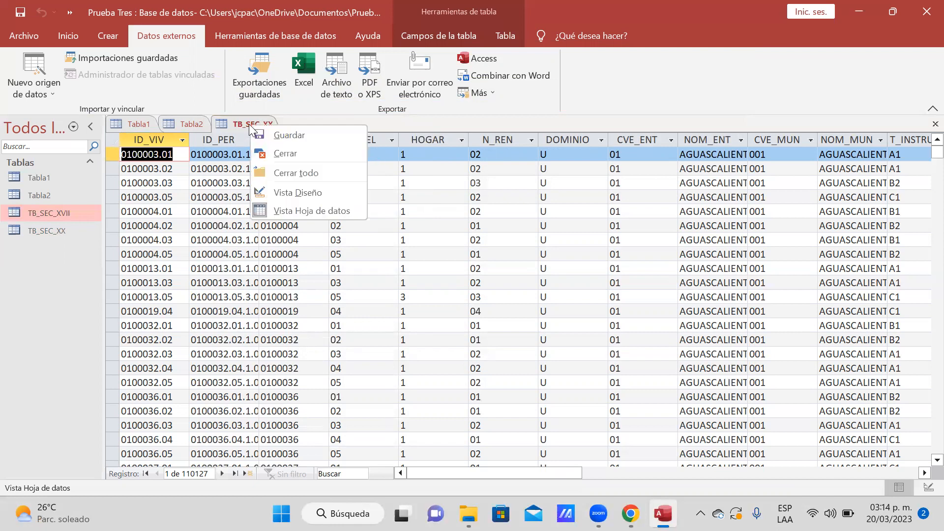
click(286, 155)
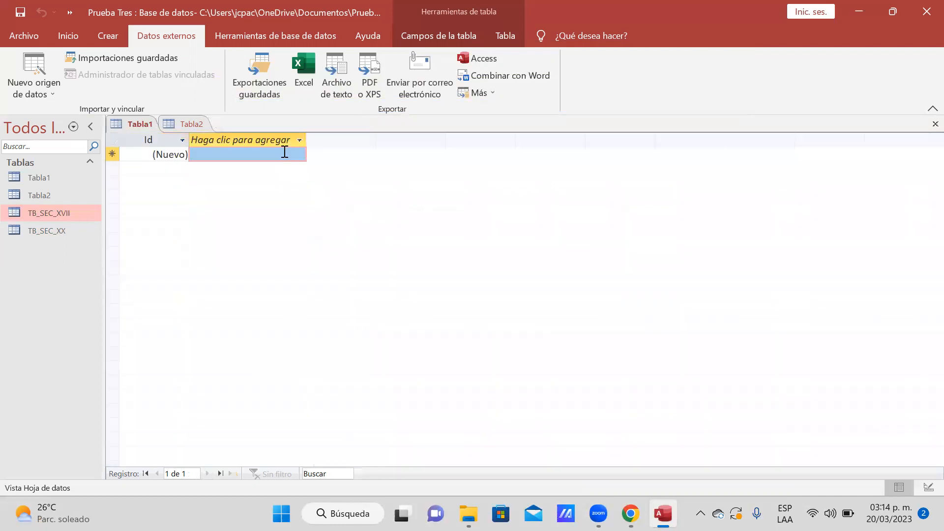
right_click(187, 120)
click(215, 143)
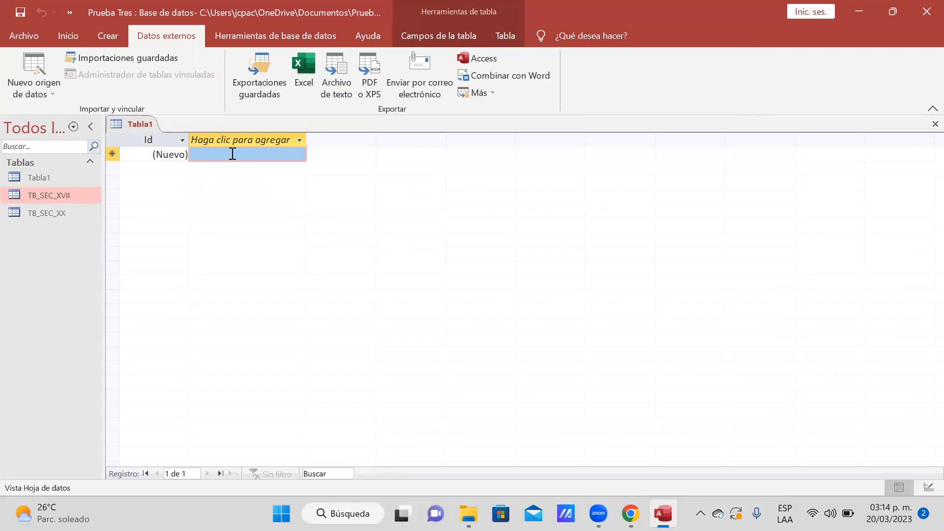
- Enter ffffff in the empty new field of Tabla1 and try to close the table, cancelling the save prompt
click(286, 158)
text(ffffff)
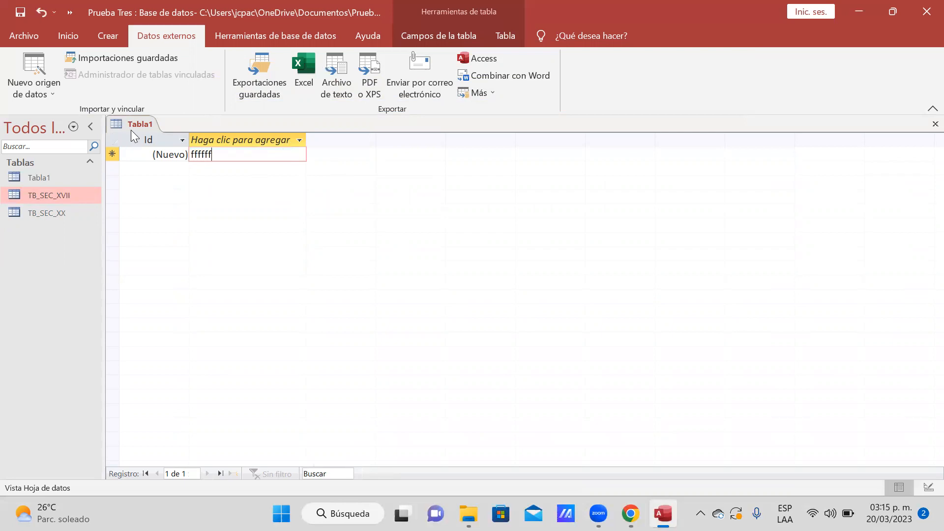
right_click(130, 120)
click(160, 150)
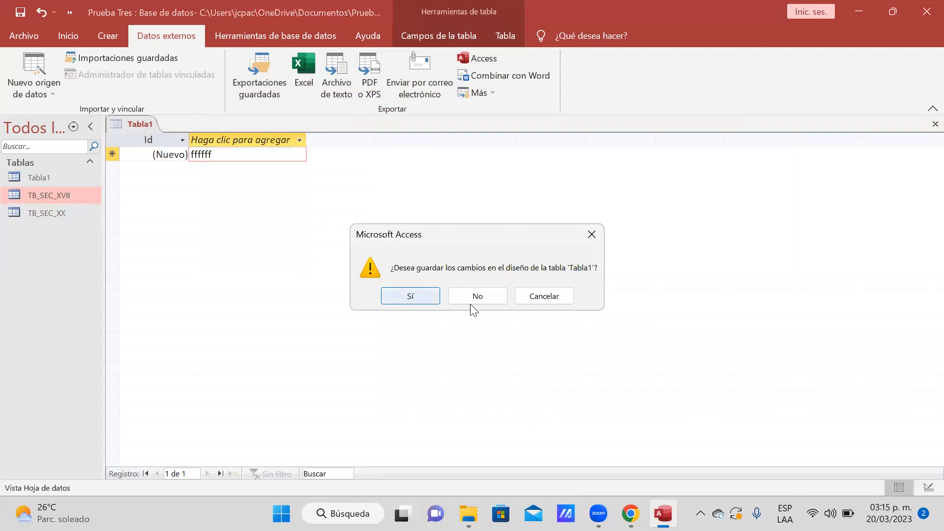
click(594, 235)
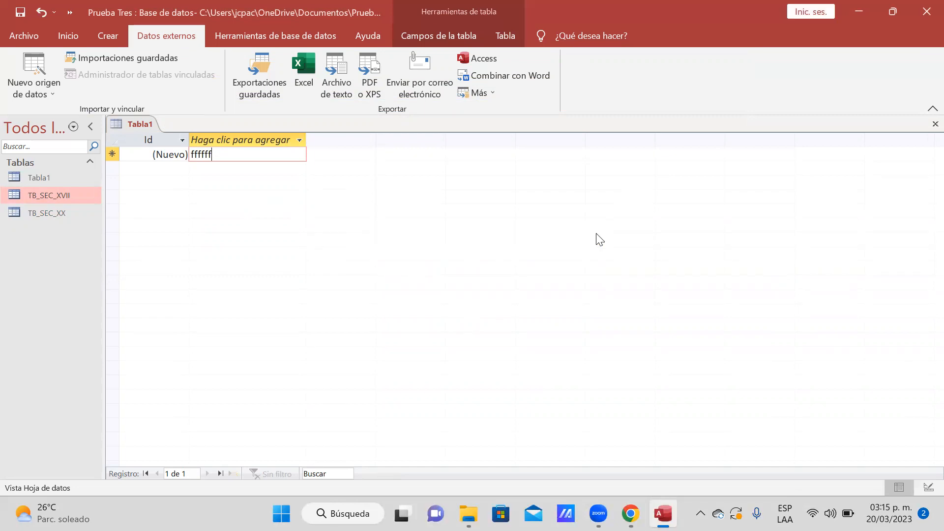
- Save Tabla1 under the table name Prueba and select it in the list of tables
right_click(139, 123)
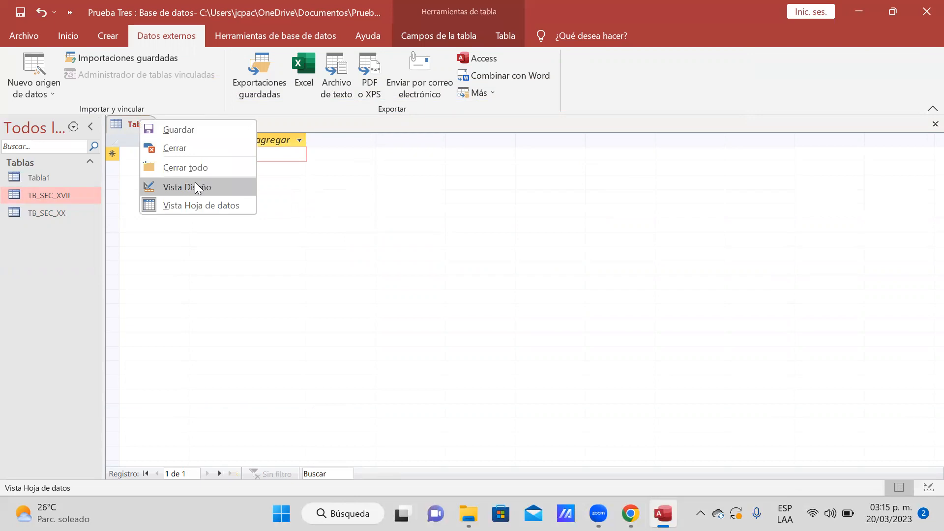
click(184, 132)
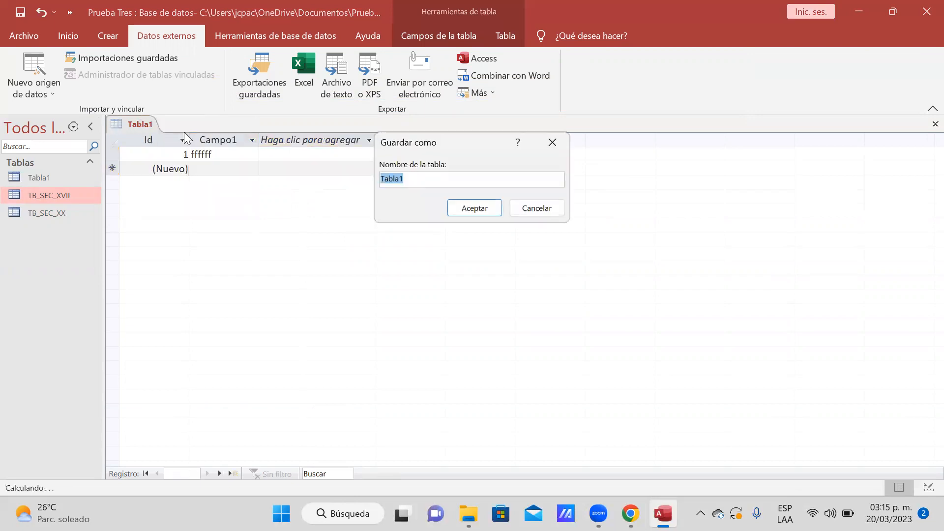
text(Prueba)
click(469, 208)
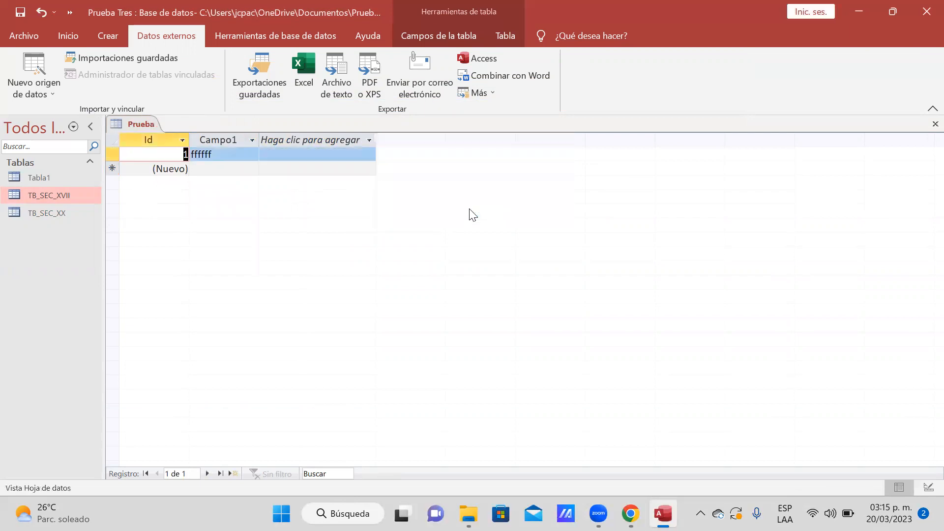
click(32, 182)
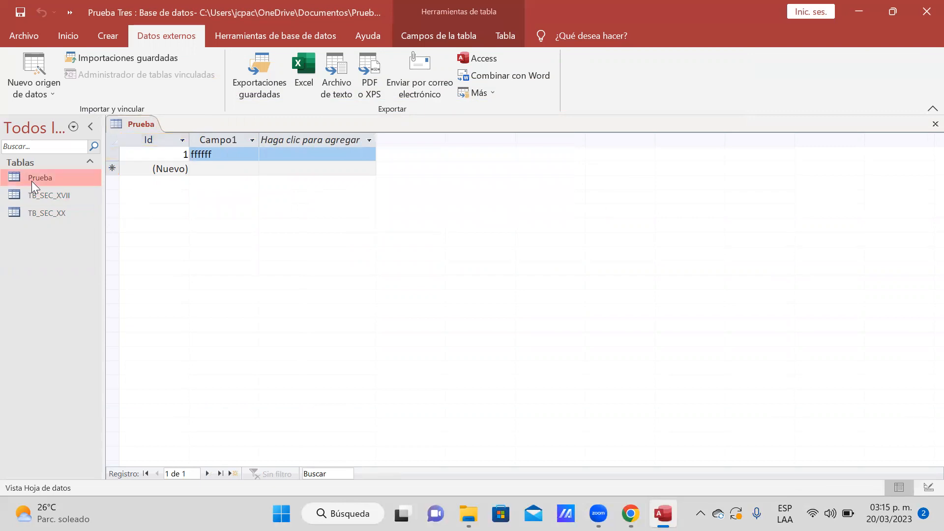
- Close the Prueba table and select TB_SEC_XVII in the list of tables
right_click(139, 127)
click(162, 155)
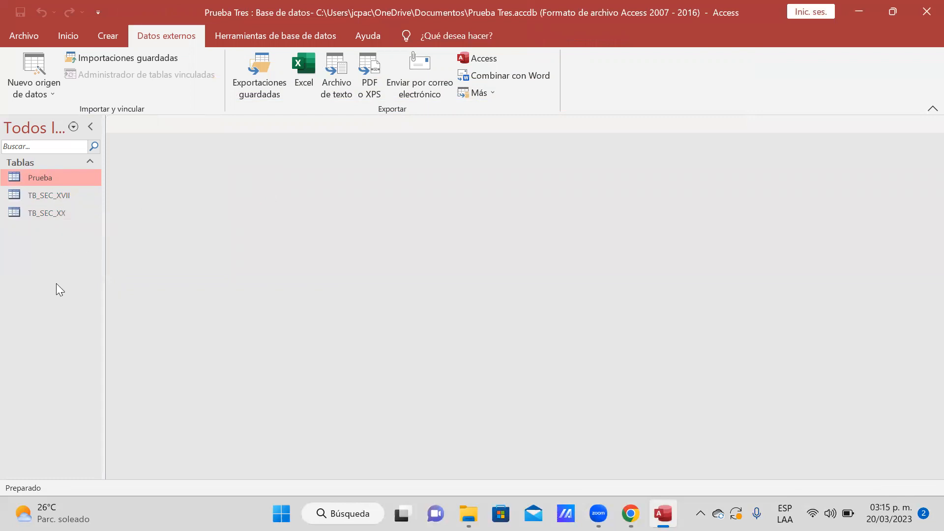
click(47, 194)
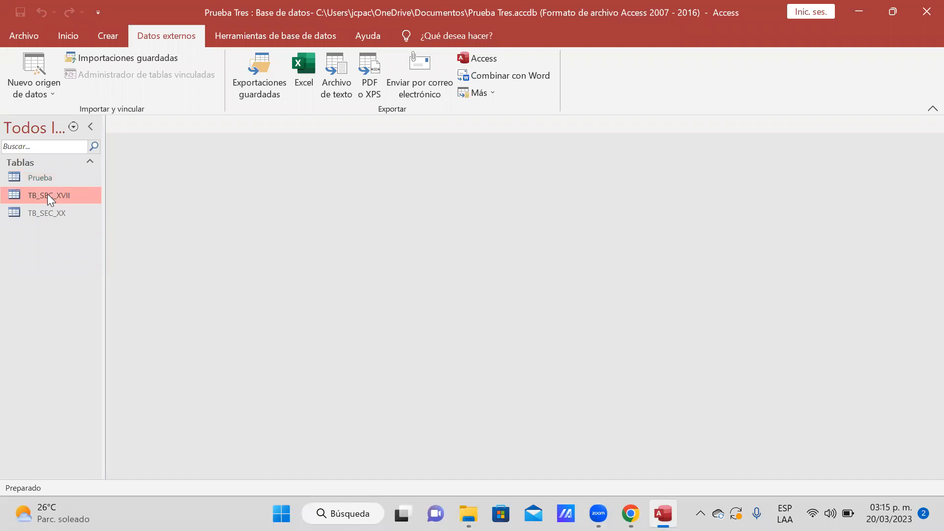
- Open the imported TB_SEC_XVII and TB_SEC_XX tables side by side as separate datasheets
double_click(47, 193)
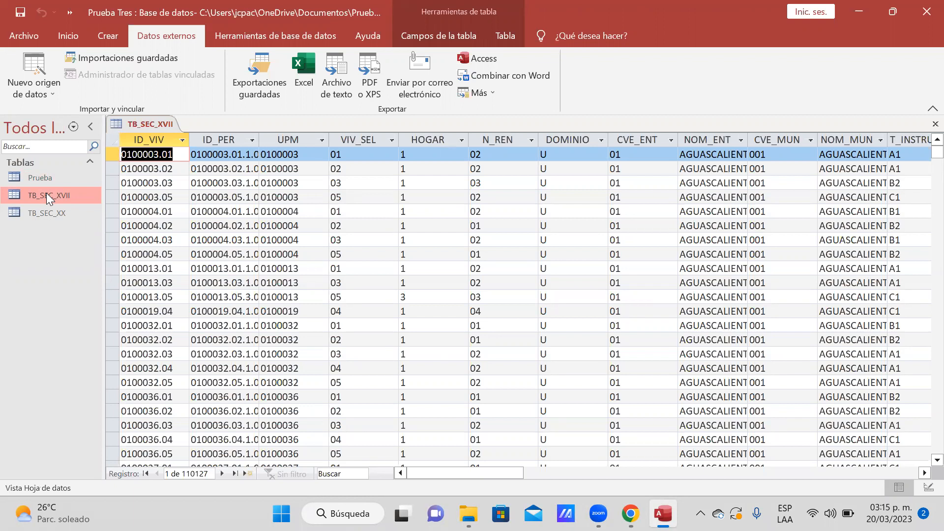
click(353, 185)
click(449, 189)
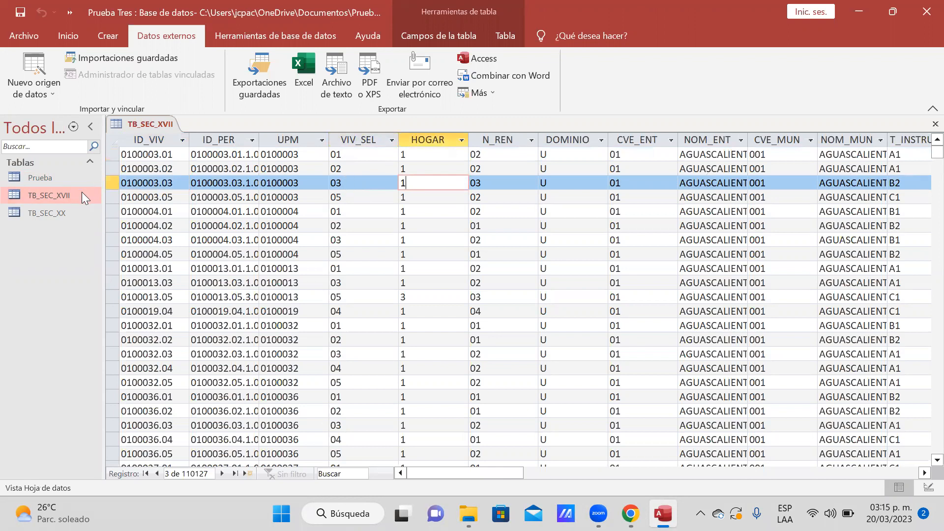
click(58, 211)
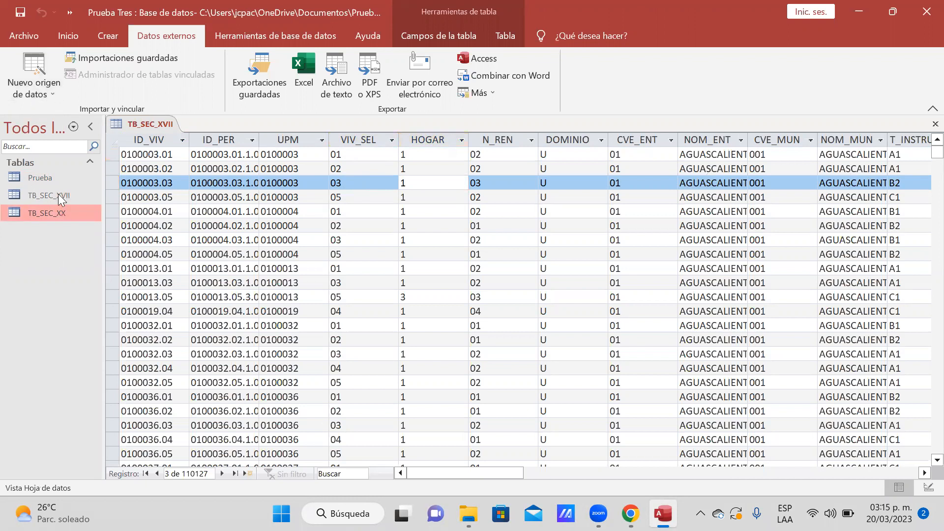
click(175, 125)
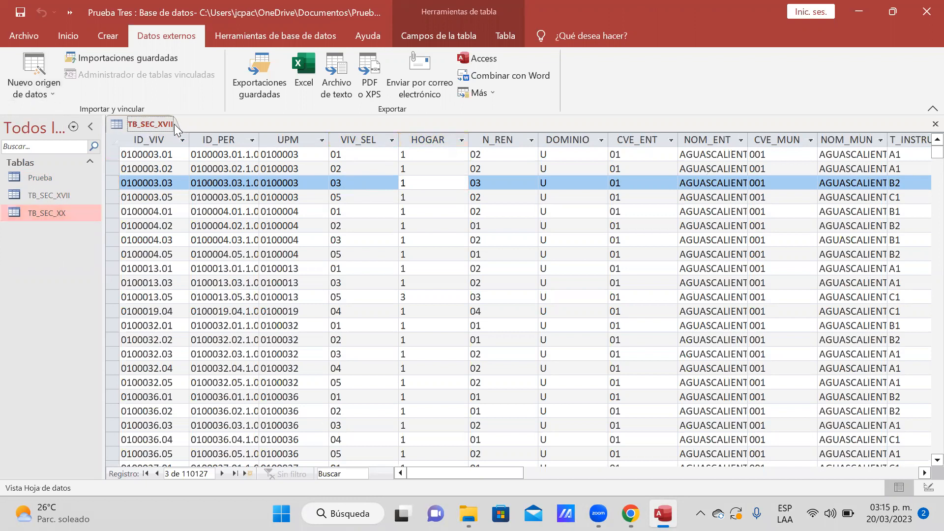
click(60, 215)
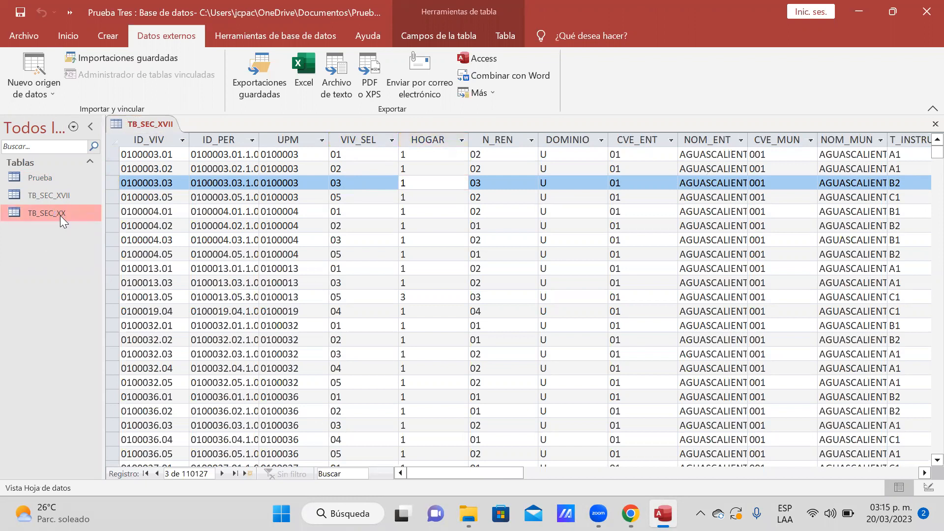
double_click(60, 215)
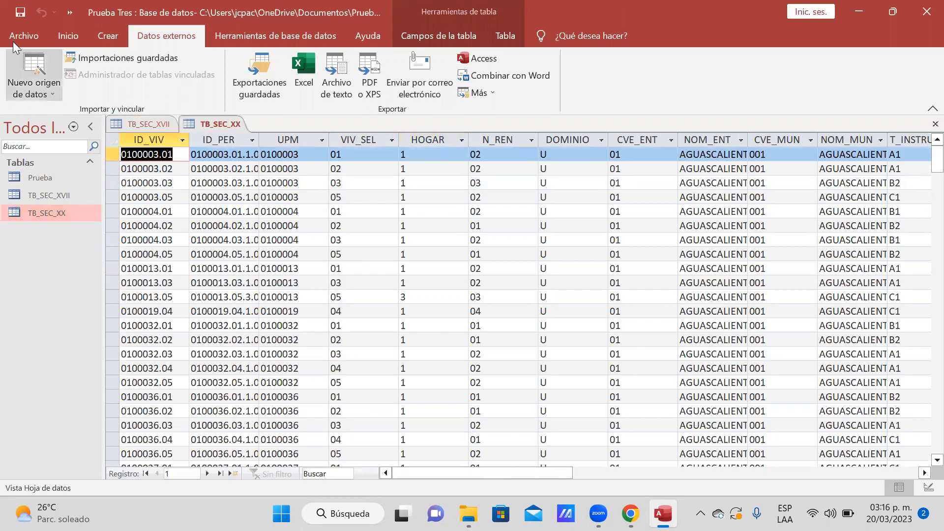
- Import the dBASE file TB_SEC_XVIII.dbf into a new table of the current database without saving the import steps
click(50, 93)
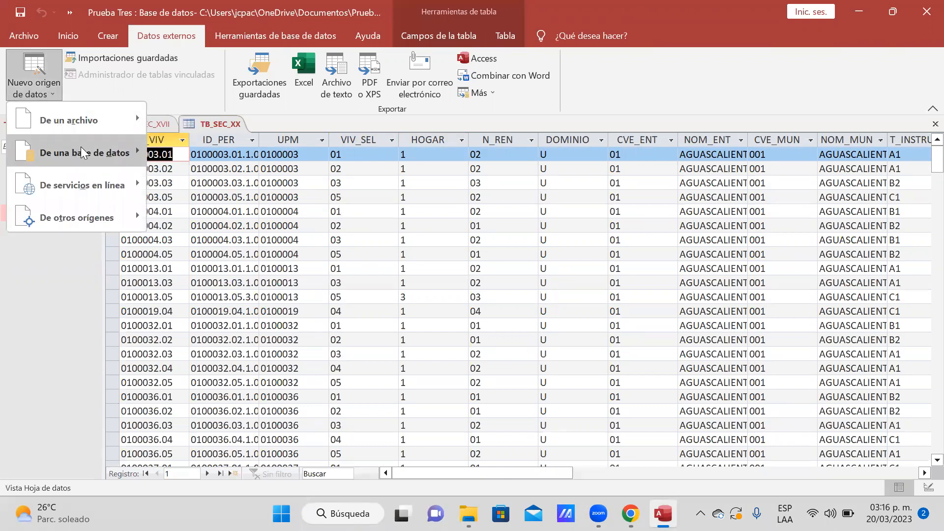
mouse_move(80, 150)
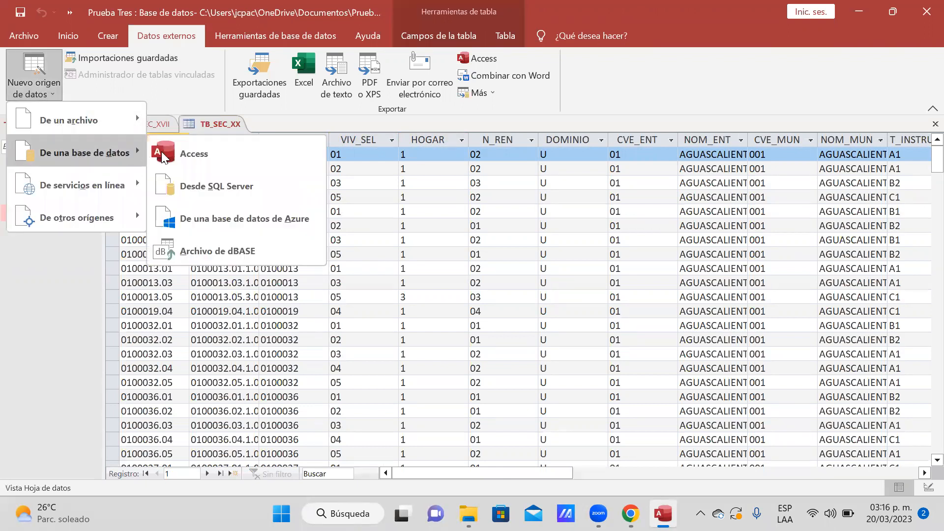
click(214, 248)
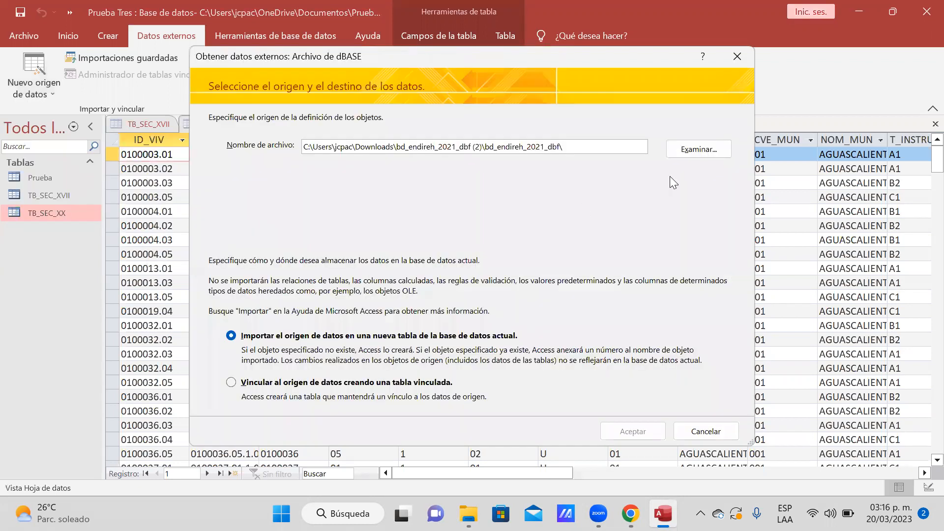
click(694, 149)
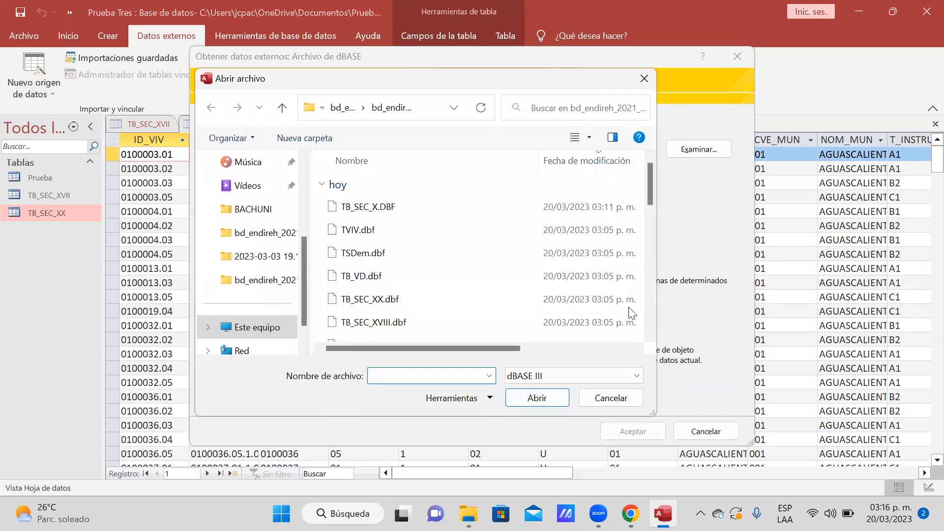
click(387, 322)
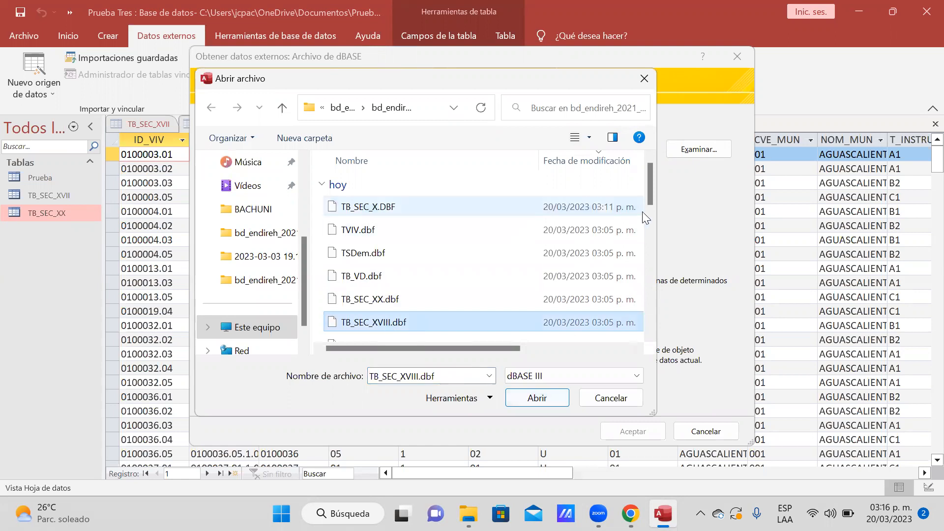
drag(651, 198, 649, 220)
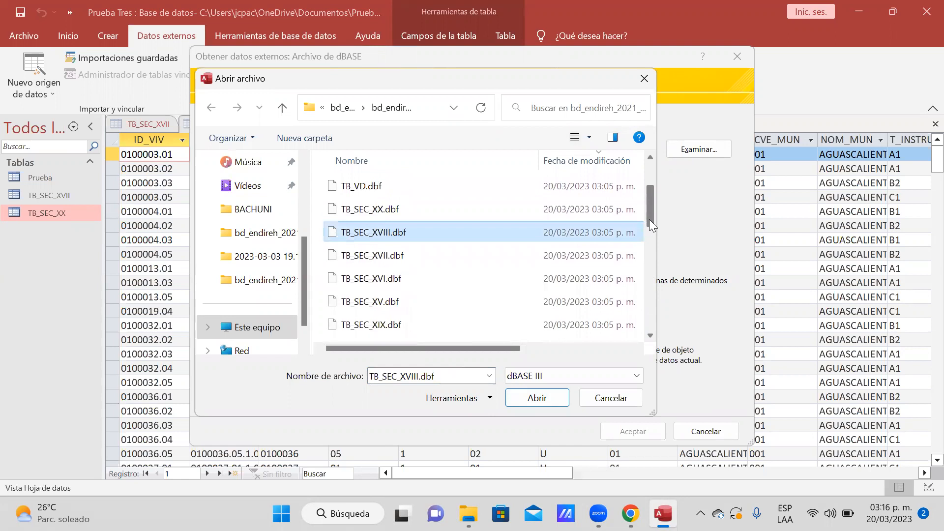
click(517, 397)
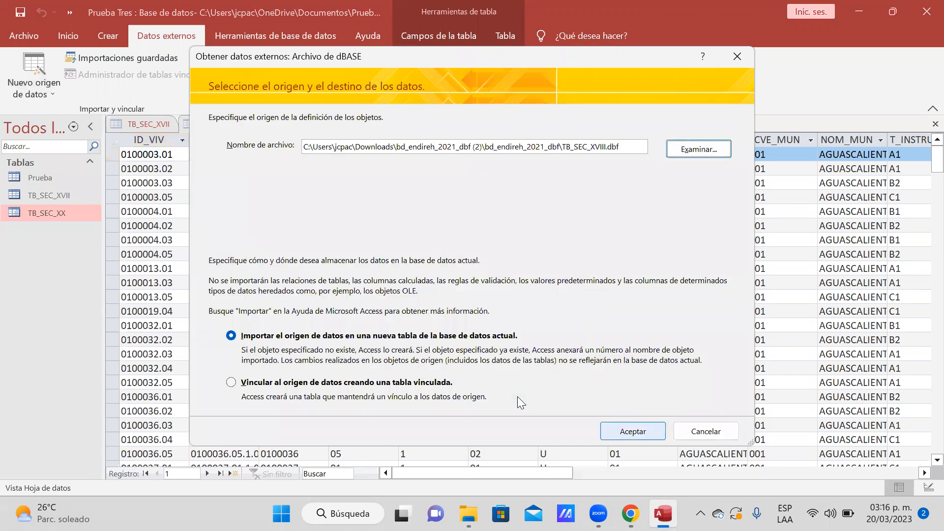
key(Return)
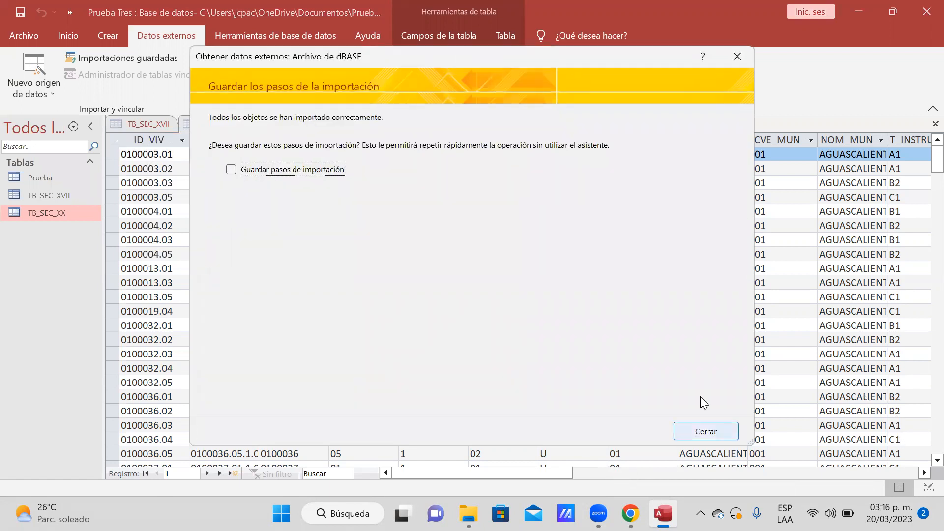
key(Return)
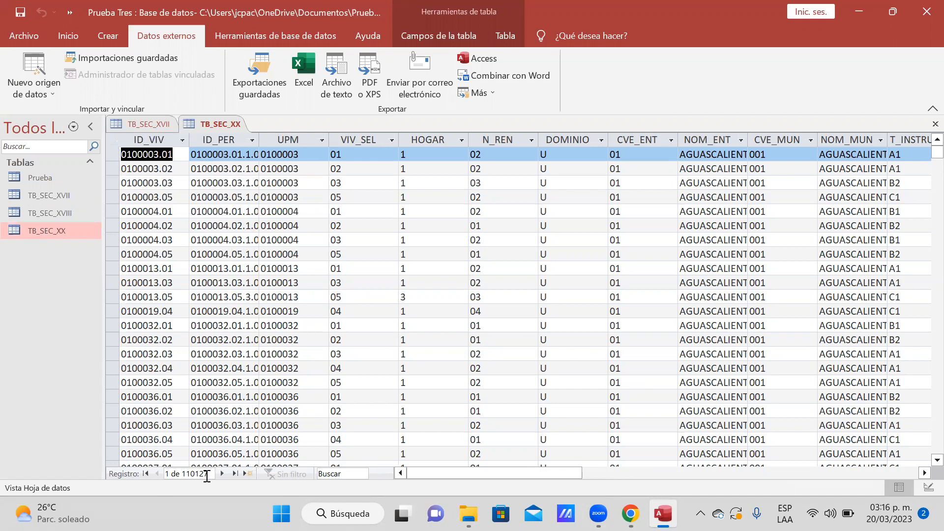
- Go to record 18 of the TB_SEC_XX table
click(184, 475)
text(8)
key(Return)
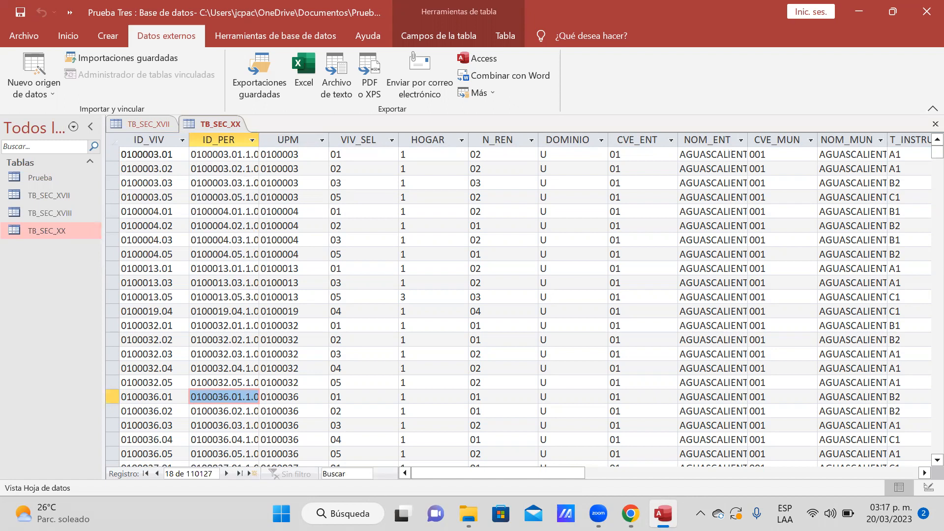
- Switch to Chrome to view INEGI's ENDIREH 2021 microdata page and return to the Access database
mouse_move(62, 514)
click(631, 513)
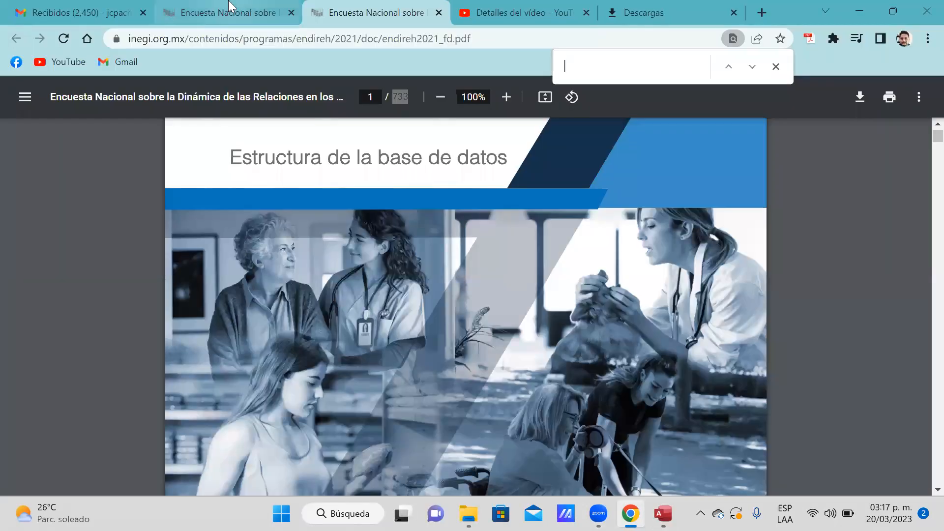
click(227, 9)
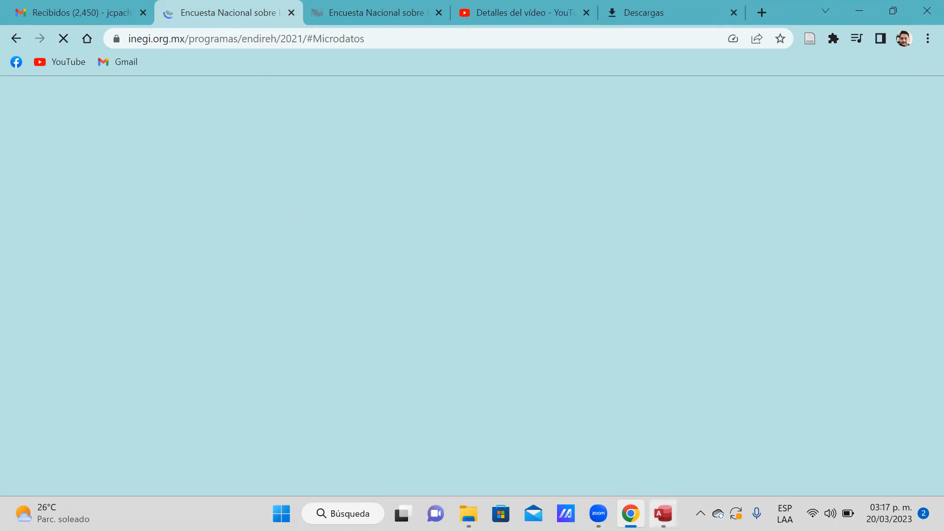
click(663, 514)
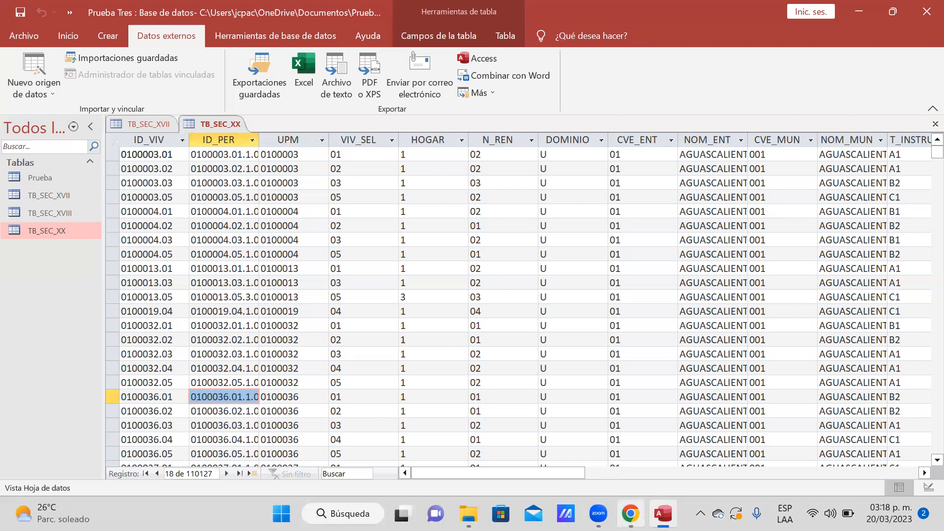
- Switch to the Zoom meeting controls window
mouse_move(630, 513)
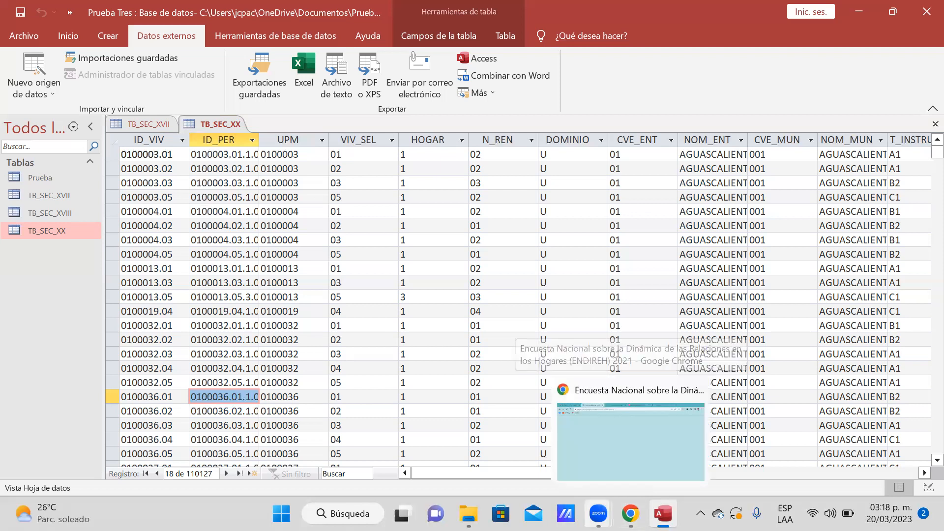
mouse_move(599, 513)
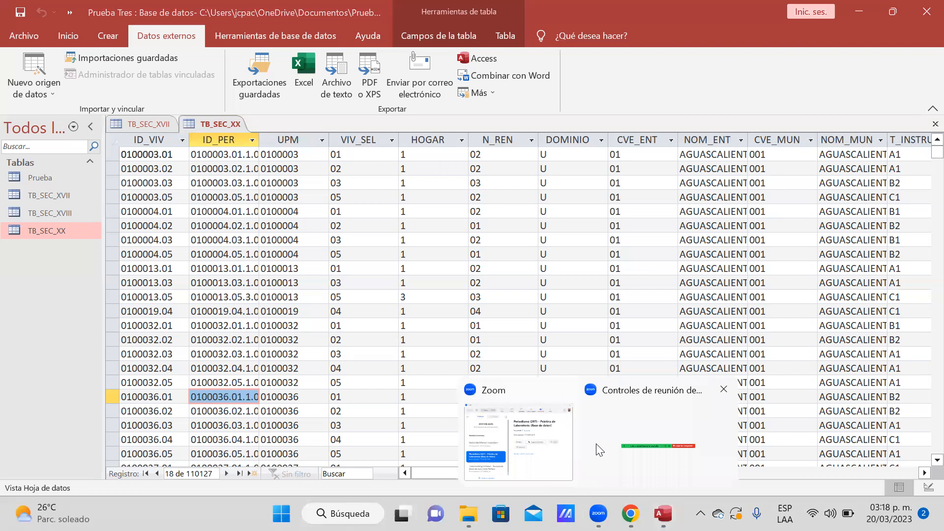
click(599, 450)
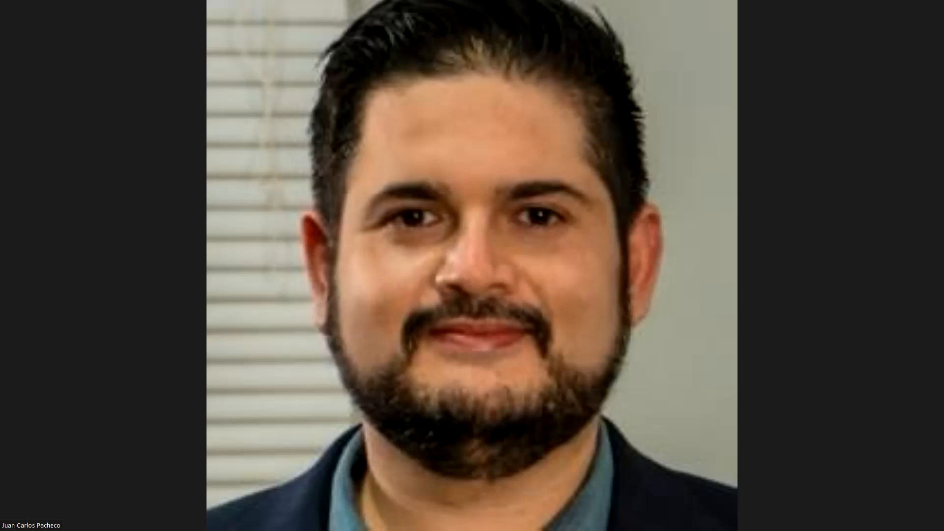